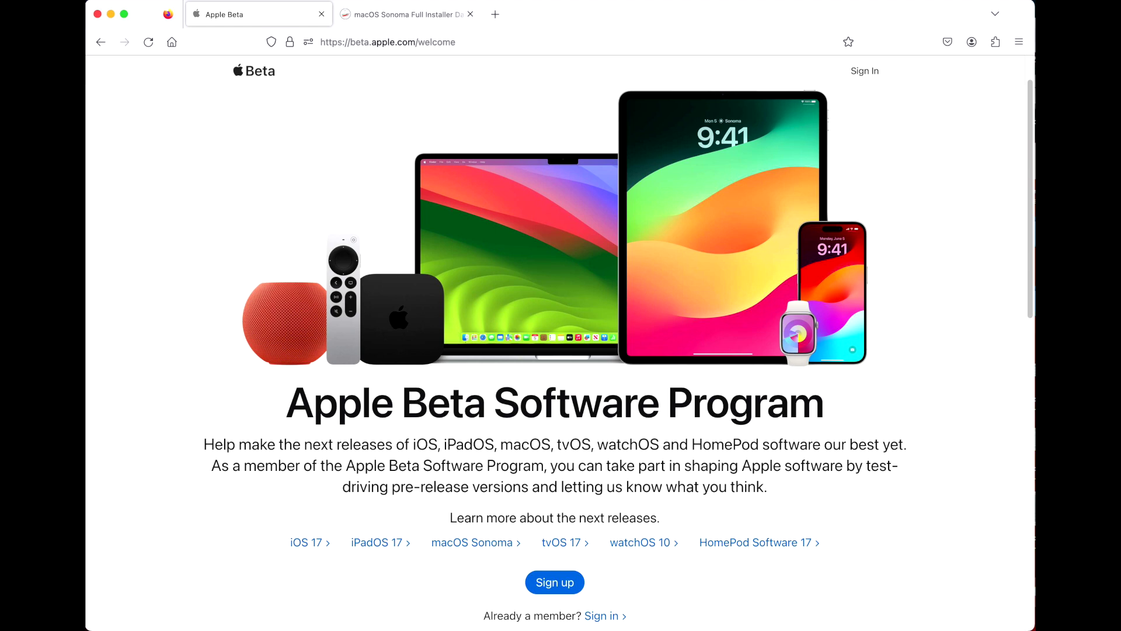
key("super+Tab")
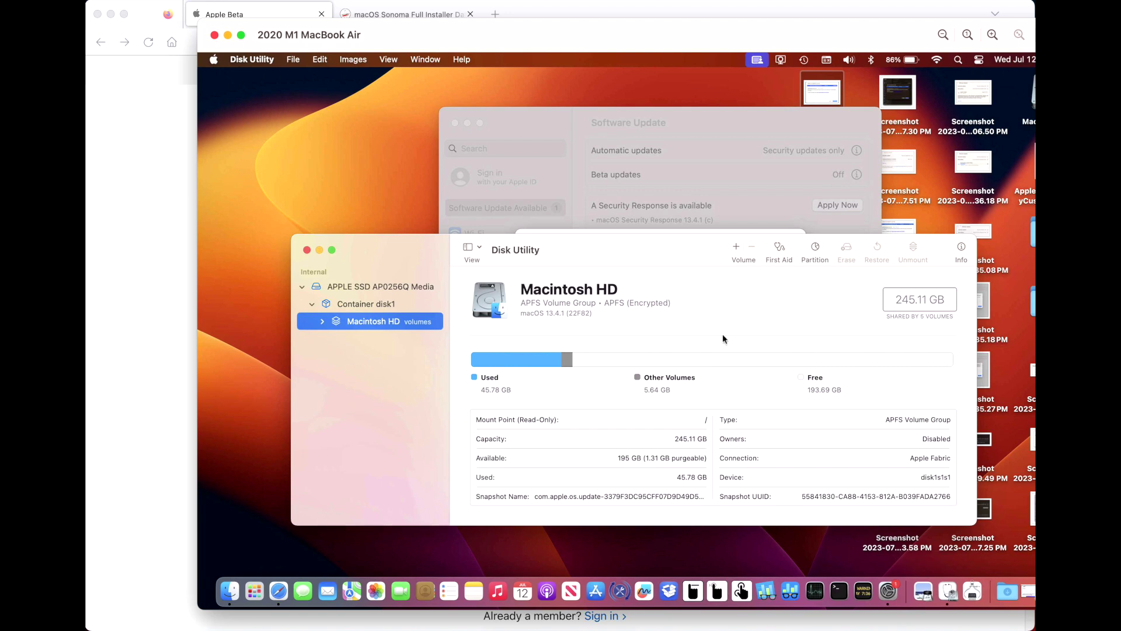
left_click_drag(694, 250, 702, 291)
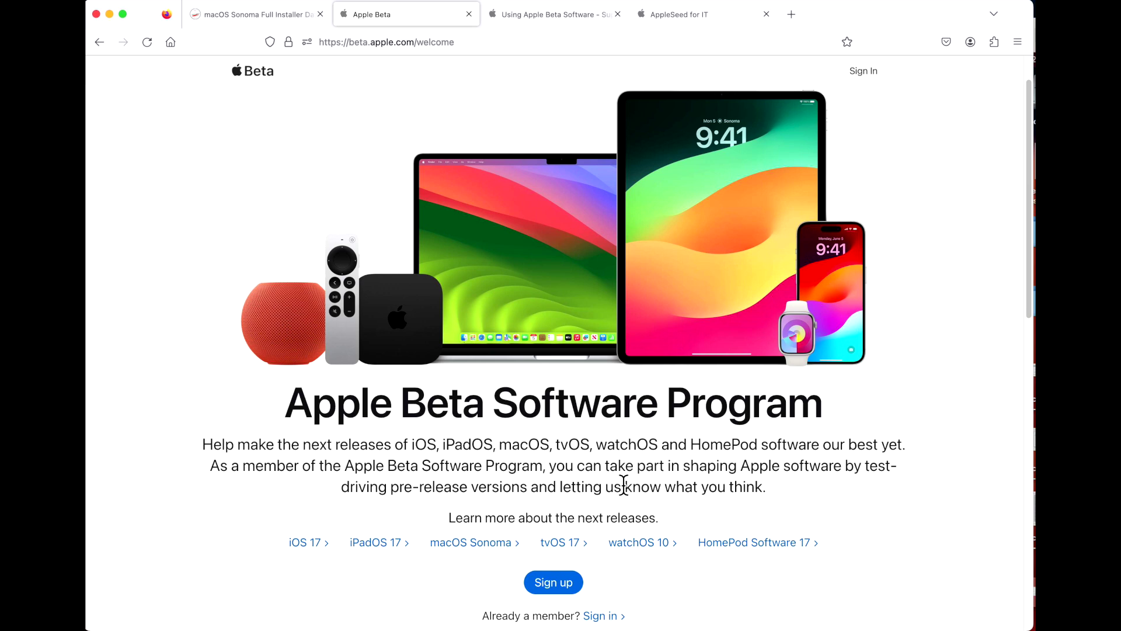
Compare the Using Apple beta software and AppleSeed for IT pages, and return to the Apple Beta Software Program page.
left_click(528, 22)
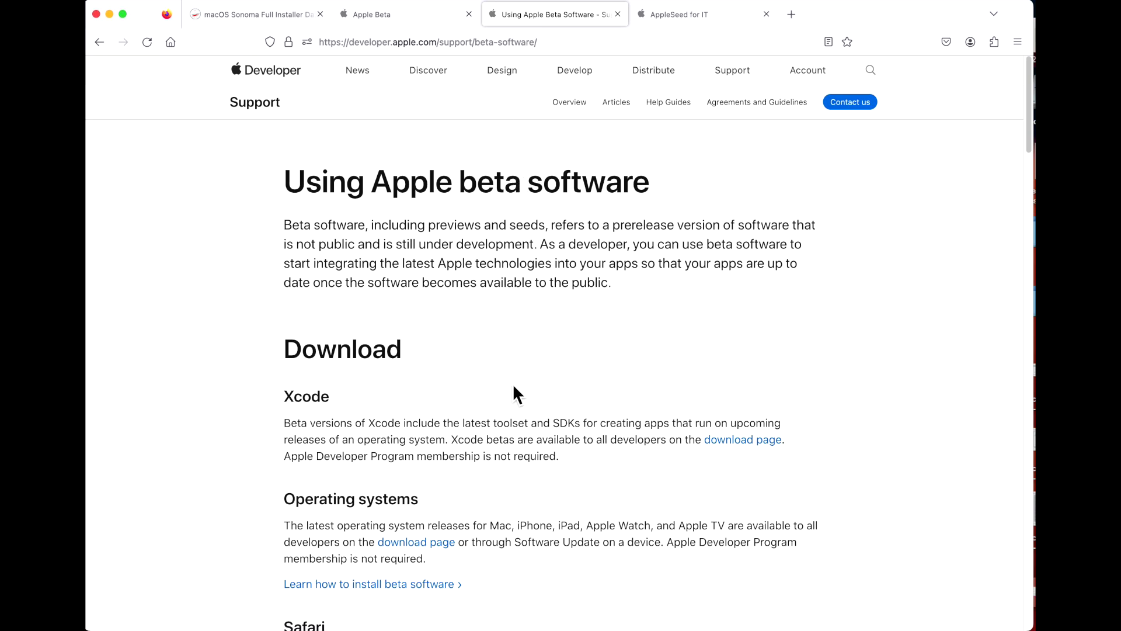
left_click(730, 15)
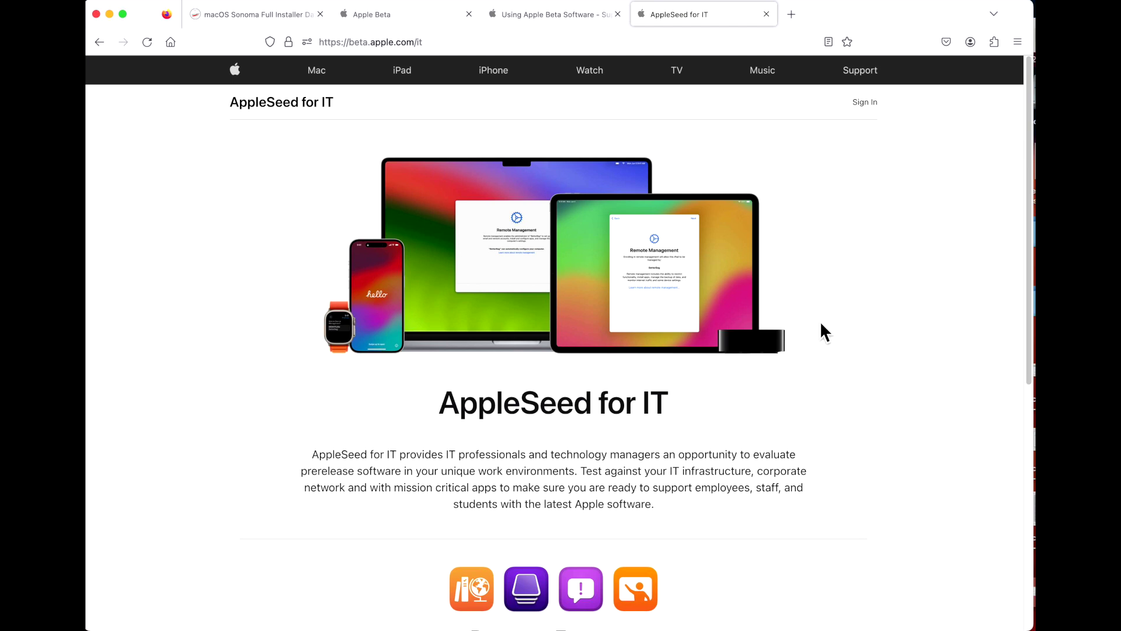
left_click(437, 24)
left_click(521, 12)
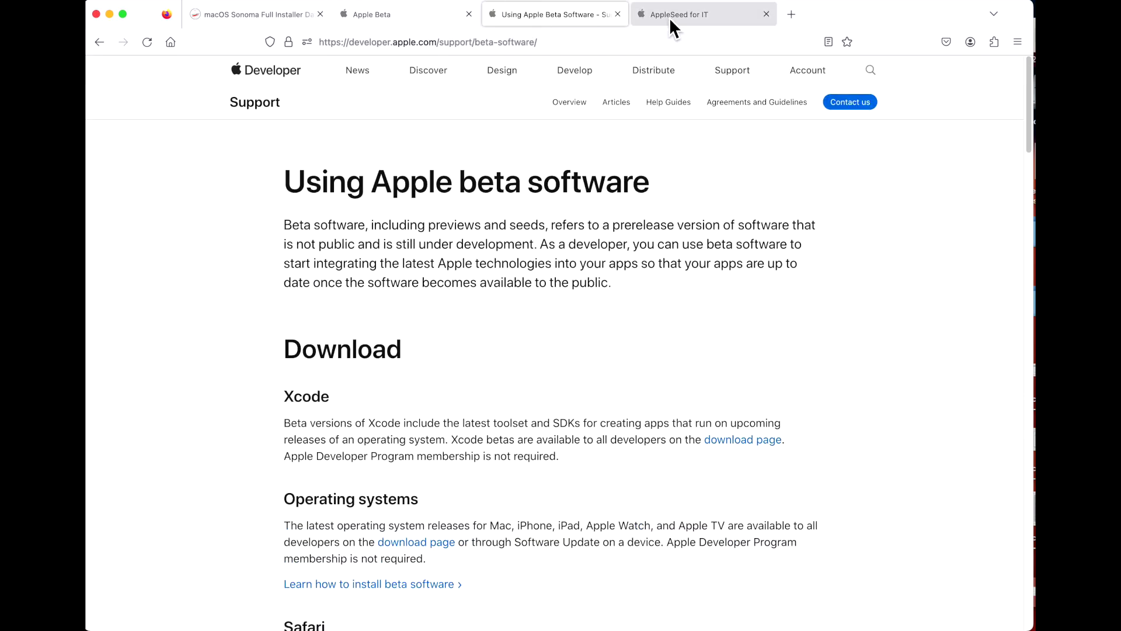
left_click(670, 18)
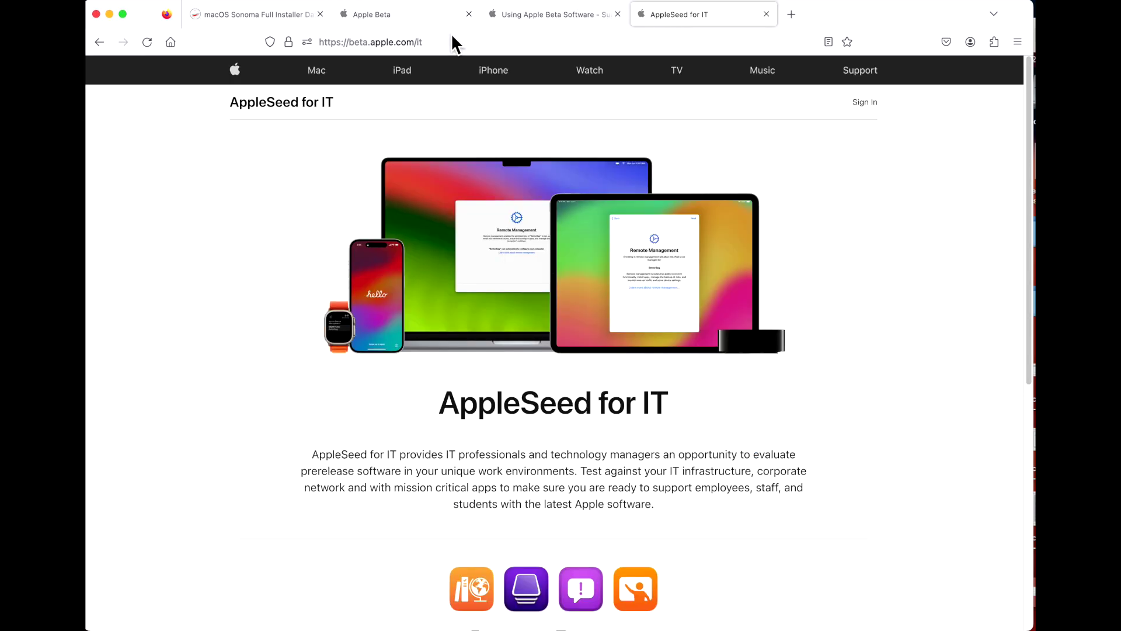
left_click(418, 19)
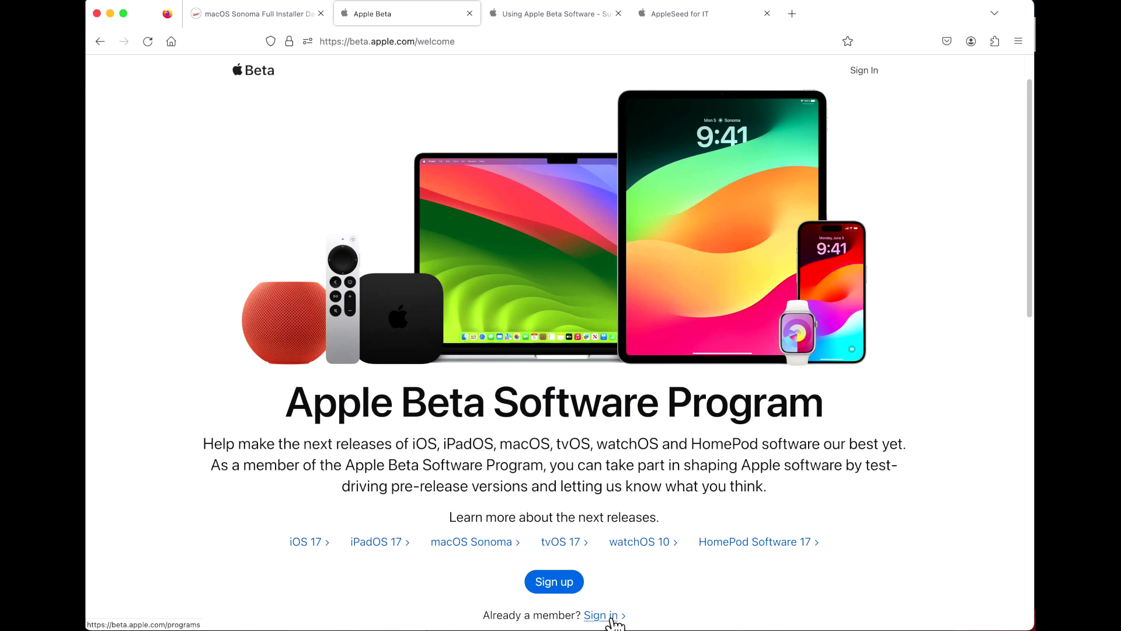
Open the Apple Beta Software Program sign-in page and activate the Apple ID field.
key("super+bracketleft")
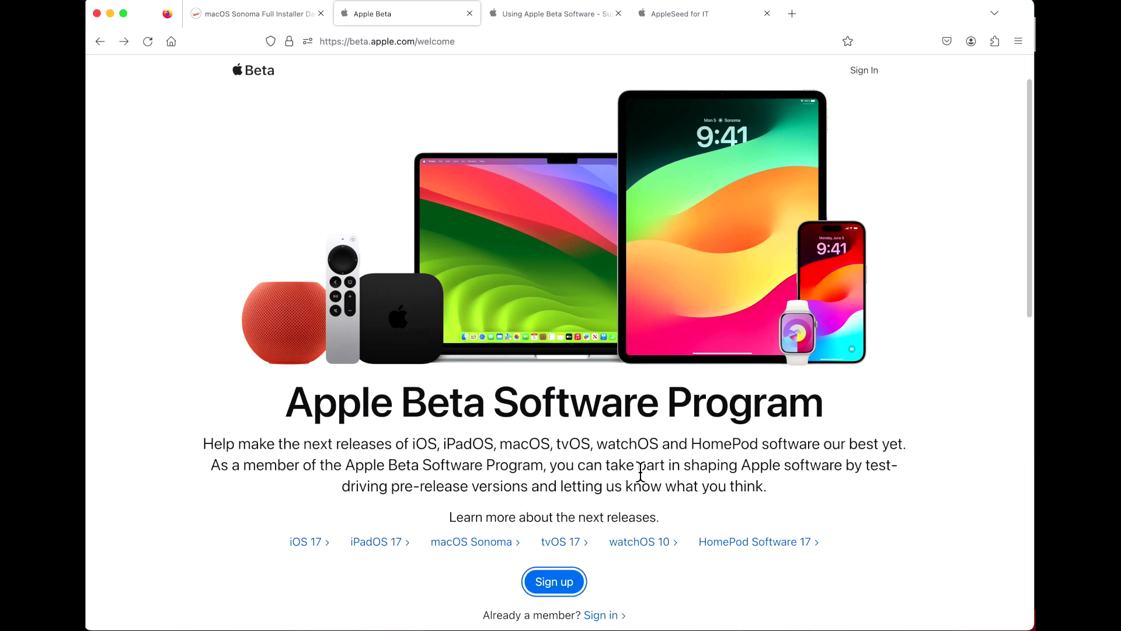
left_click(570, 600)
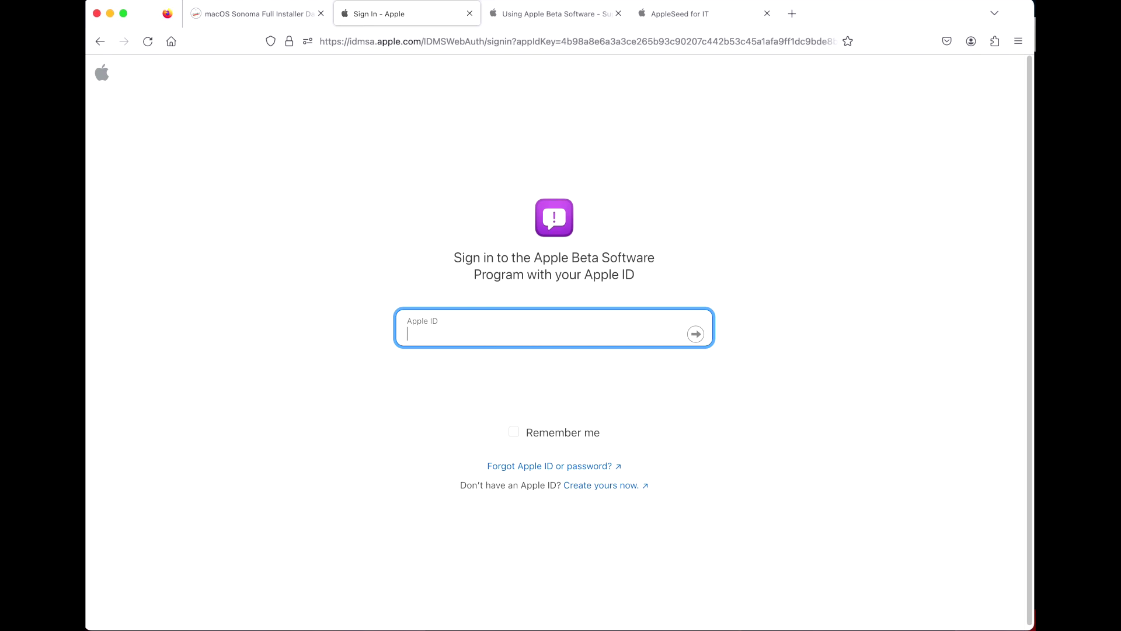
key("super+Tab")
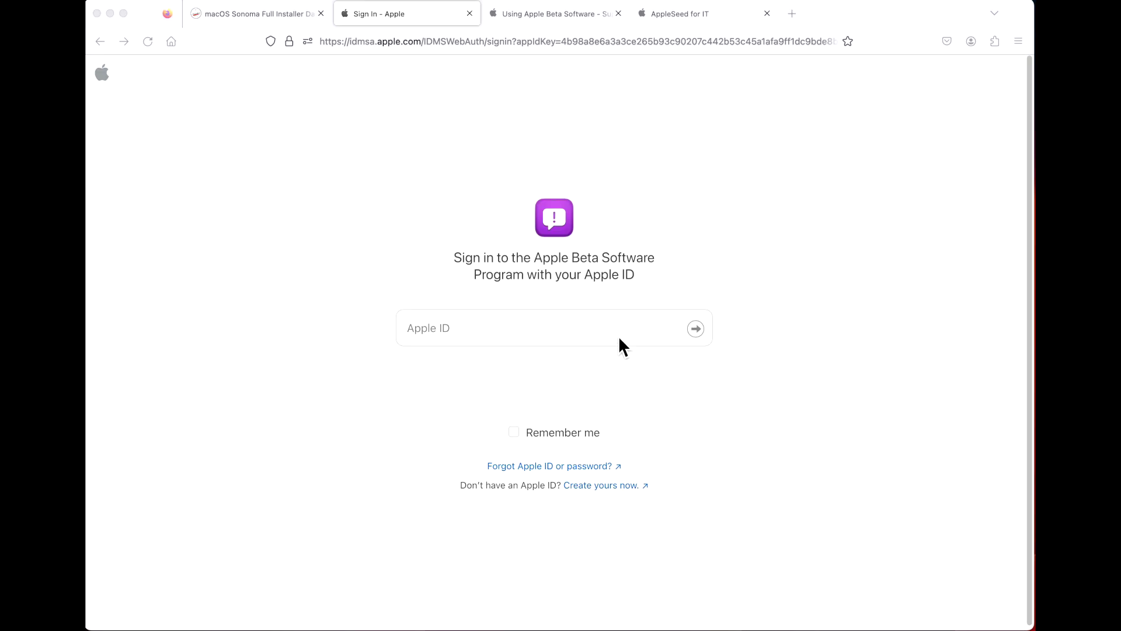
left_click(619, 339)
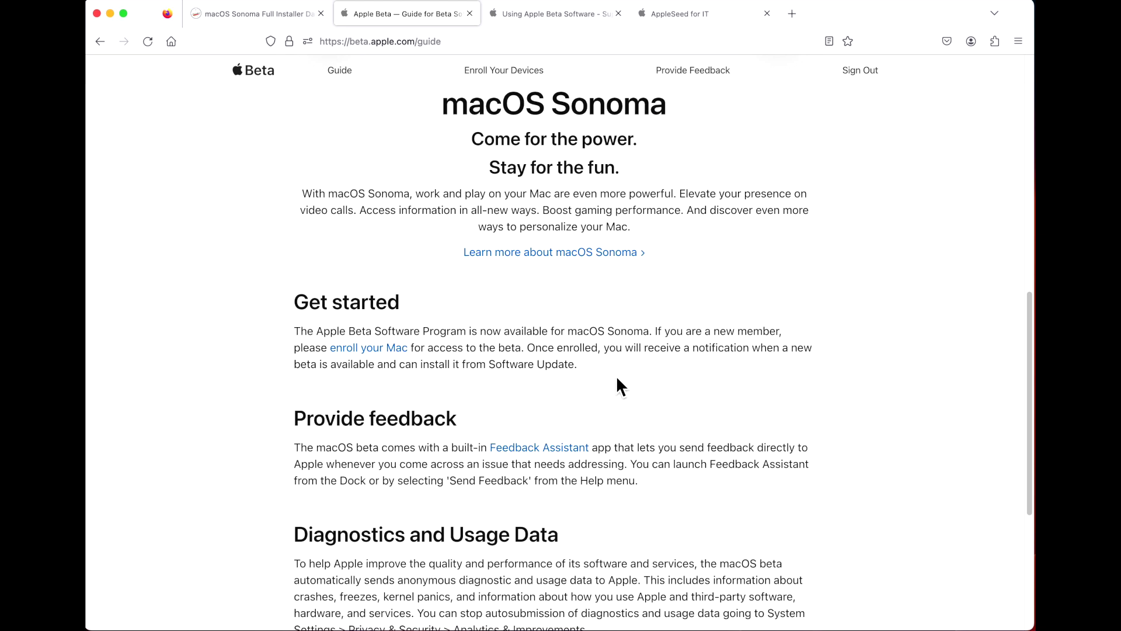
Read the macOS Sonoma beta guide's enrollment, feedback, diagnostics and backup sections, and highlight the Back Up Your Mac section.
scroll(575, 301, "down", 1)
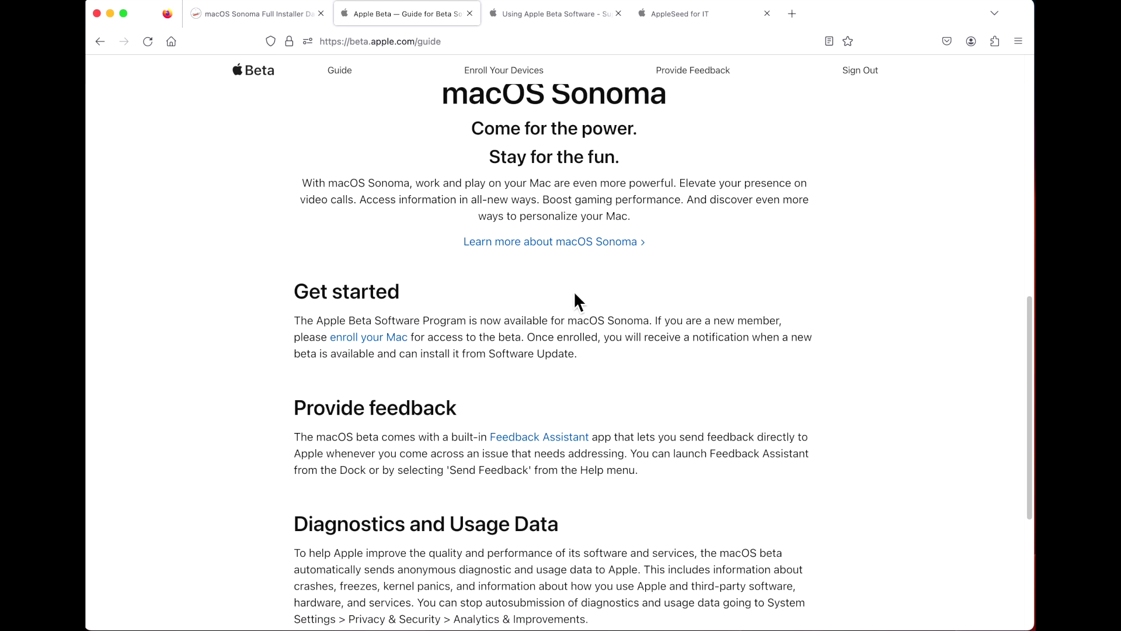
scroll(575, 299, "up", 1)
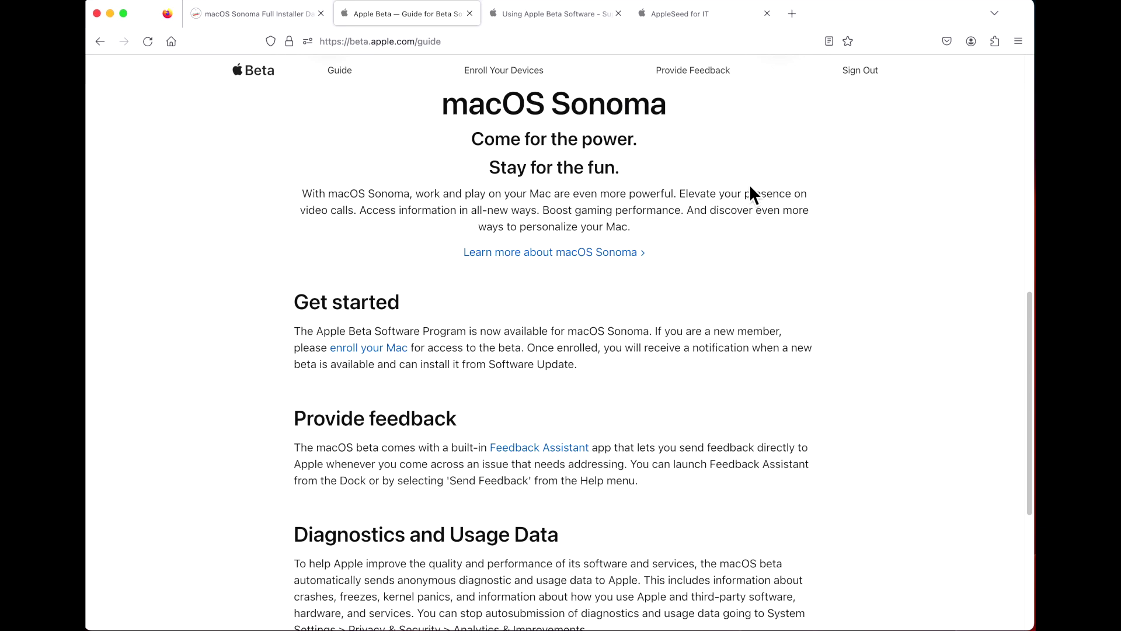
scroll(749, 186, "down", 4)
scroll(749, 189, "down", 10)
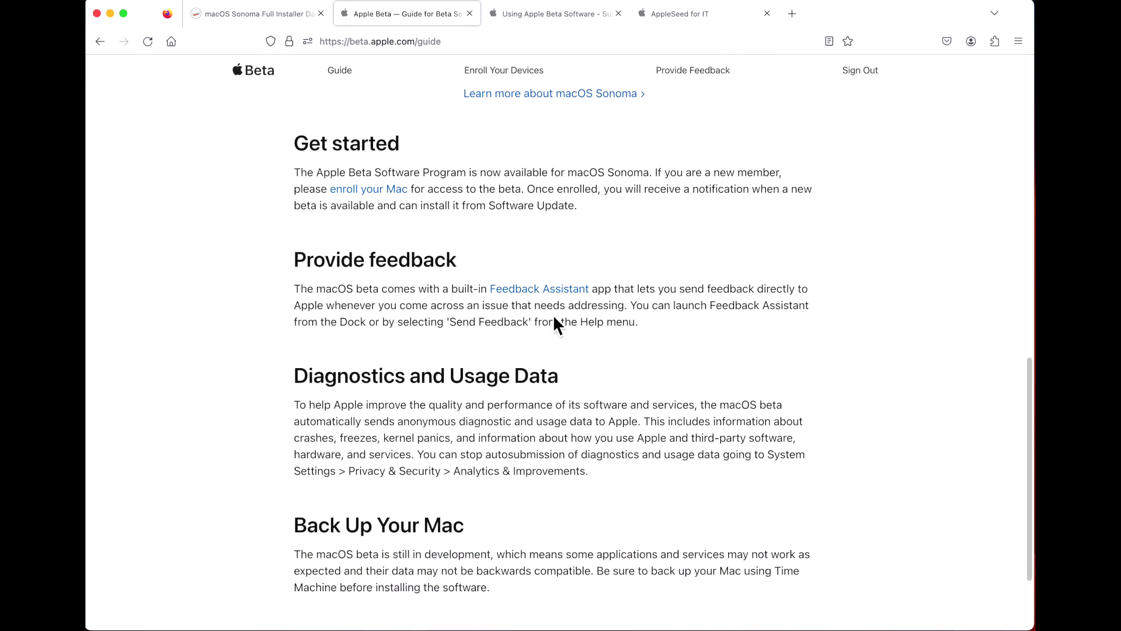
scroll(549, 315, "down", 4)
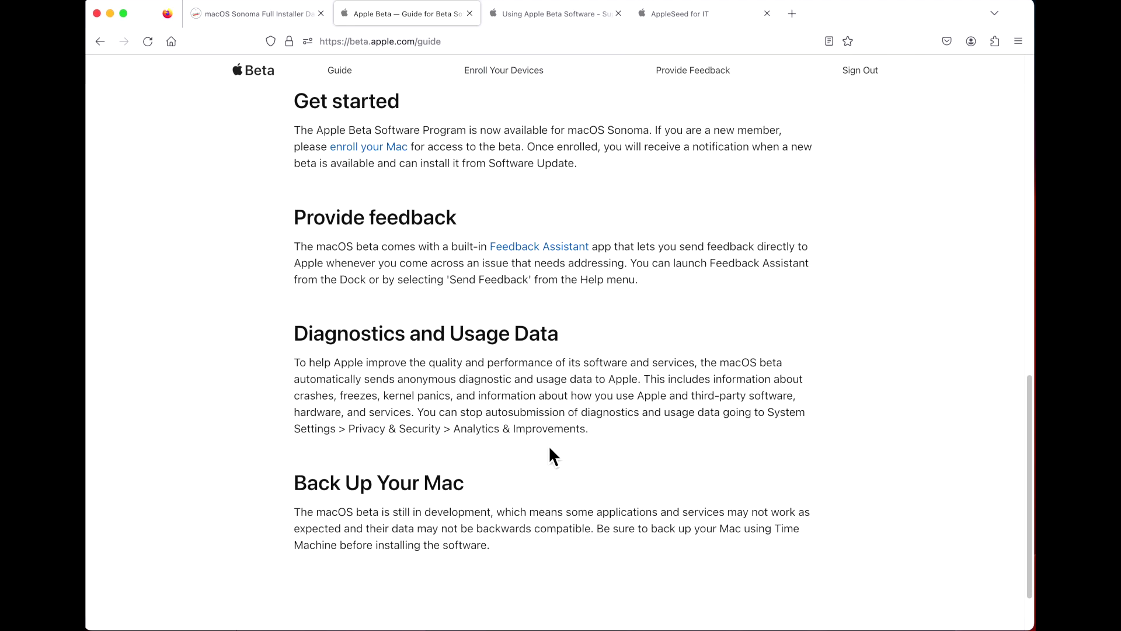
scroll(535, 474, "down", 1)
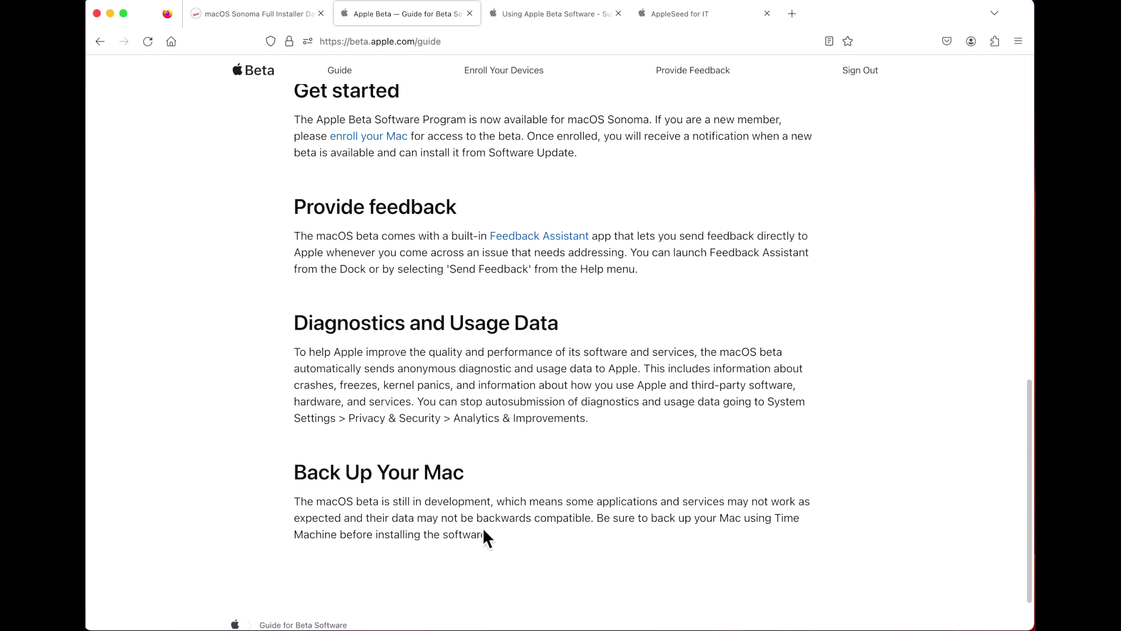
left_click_drag(551, 616, 268, 461)
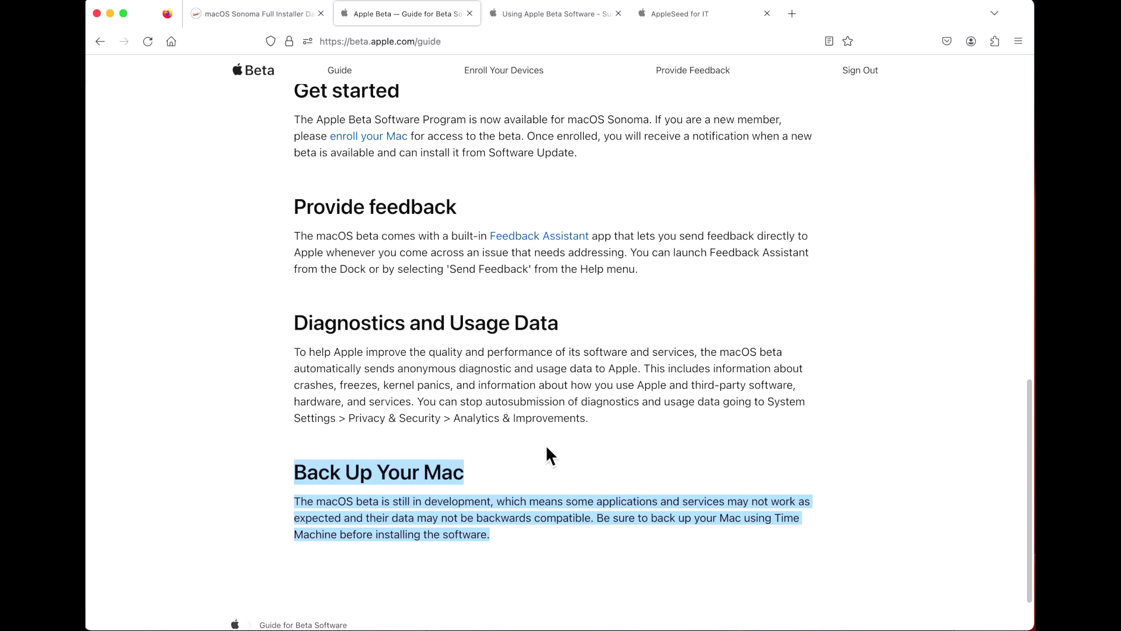
scroll(548, 454, "up", 1)
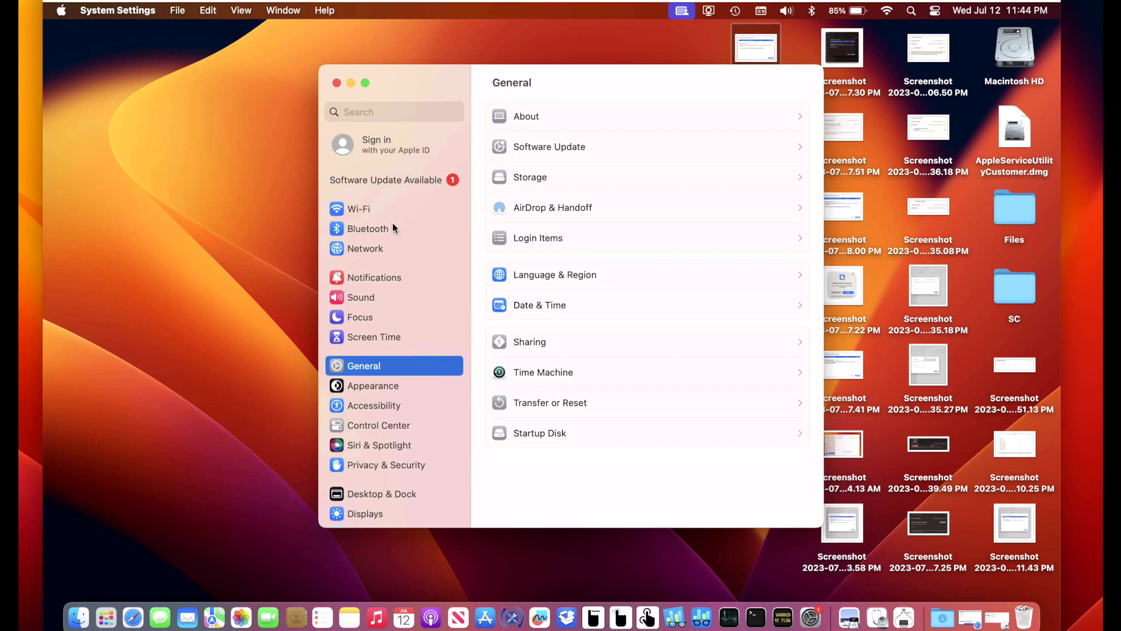
Start the Apple ID sign-in in System Settings and open the Software Update settings.
left_click(397, 146)
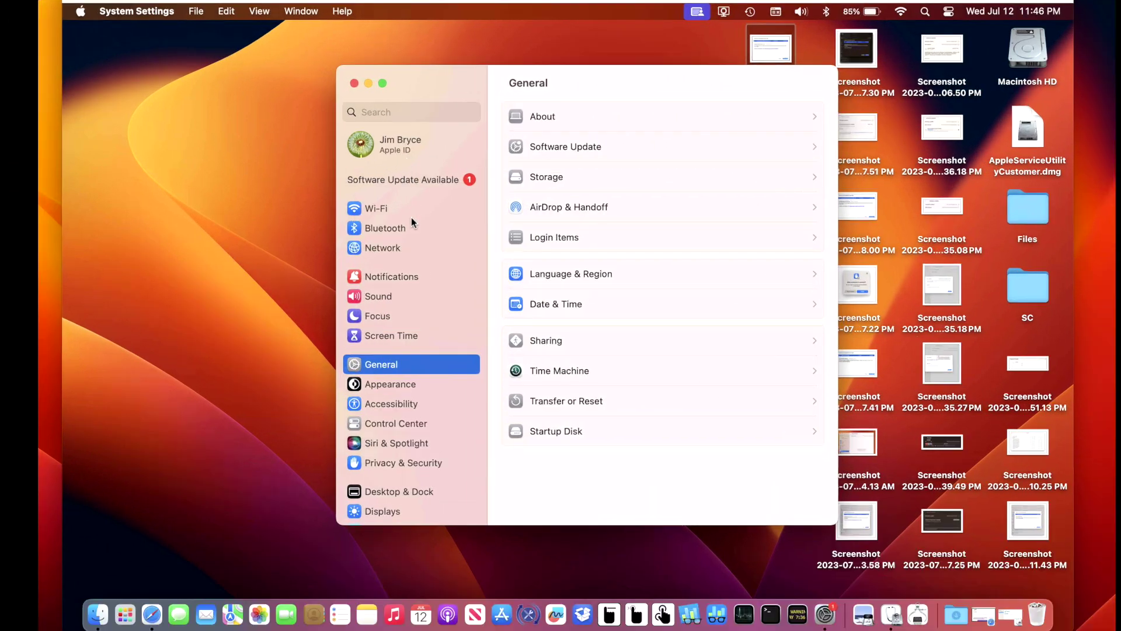
left_click(629, 157)
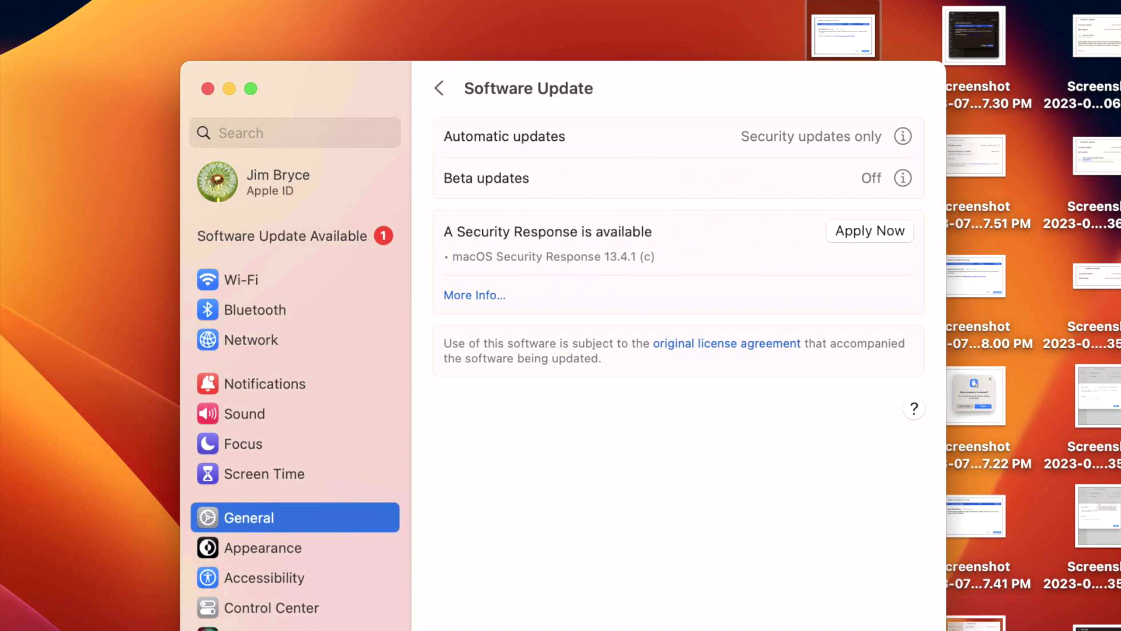
Quit and reopen System Settings, and return to the Software Update settings under General.
left_click(11, 3)
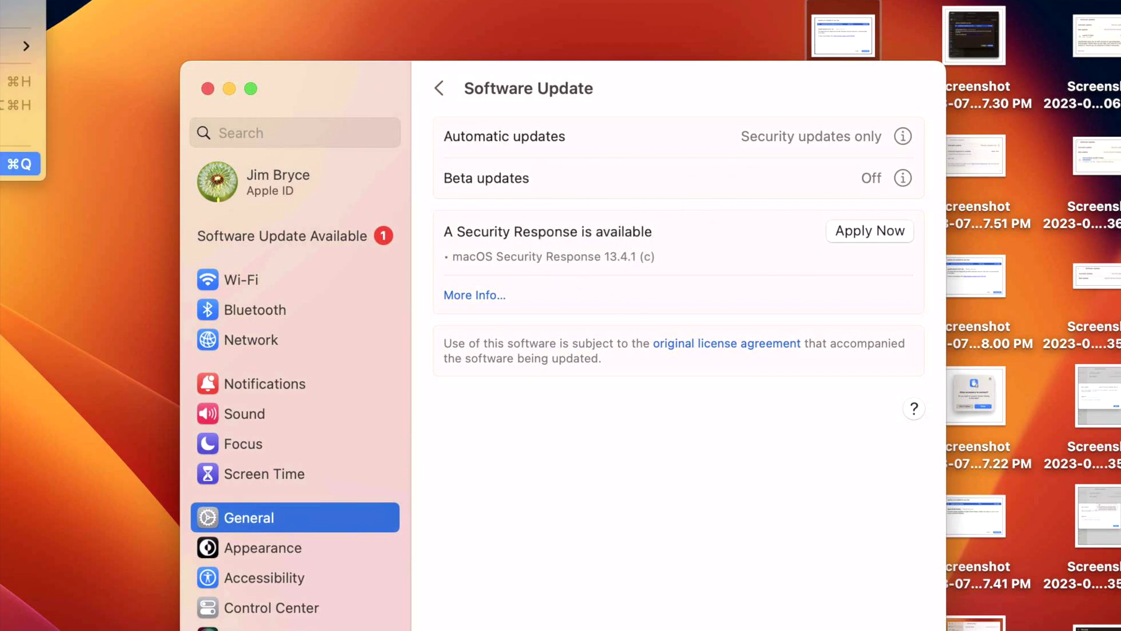
left_click(20, 163)
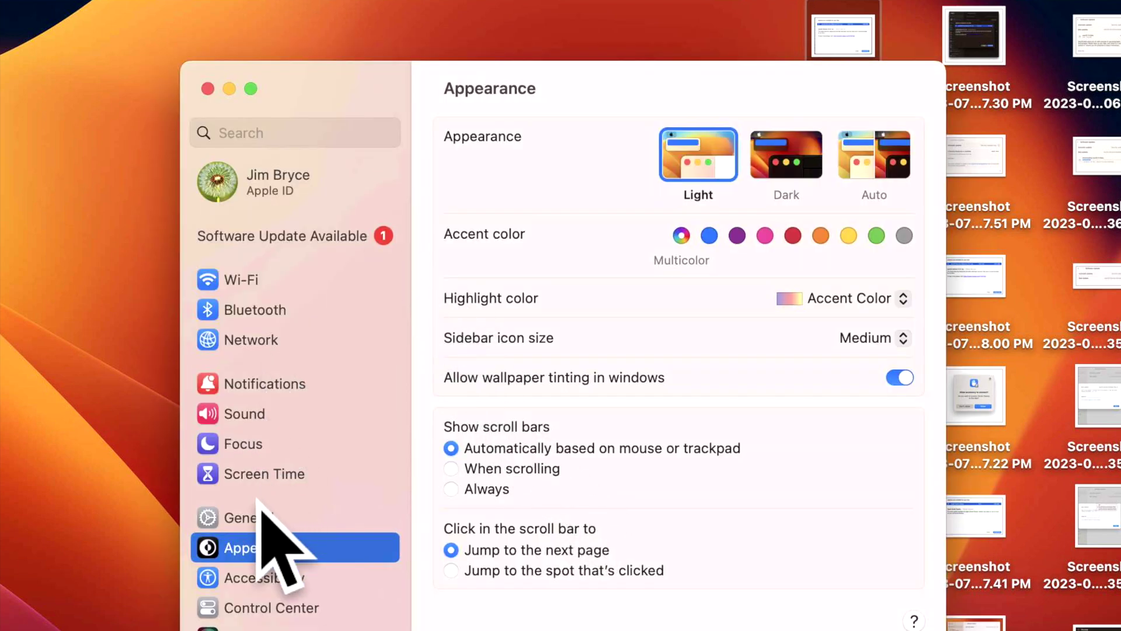
left_click(267, 518)
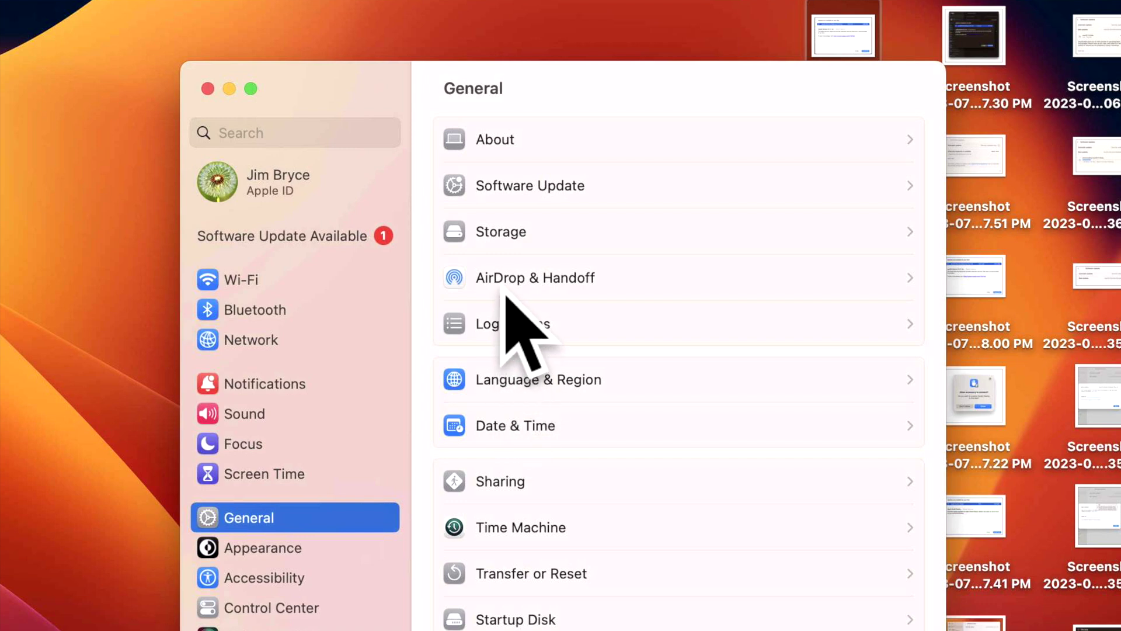
left_click(532, 191)
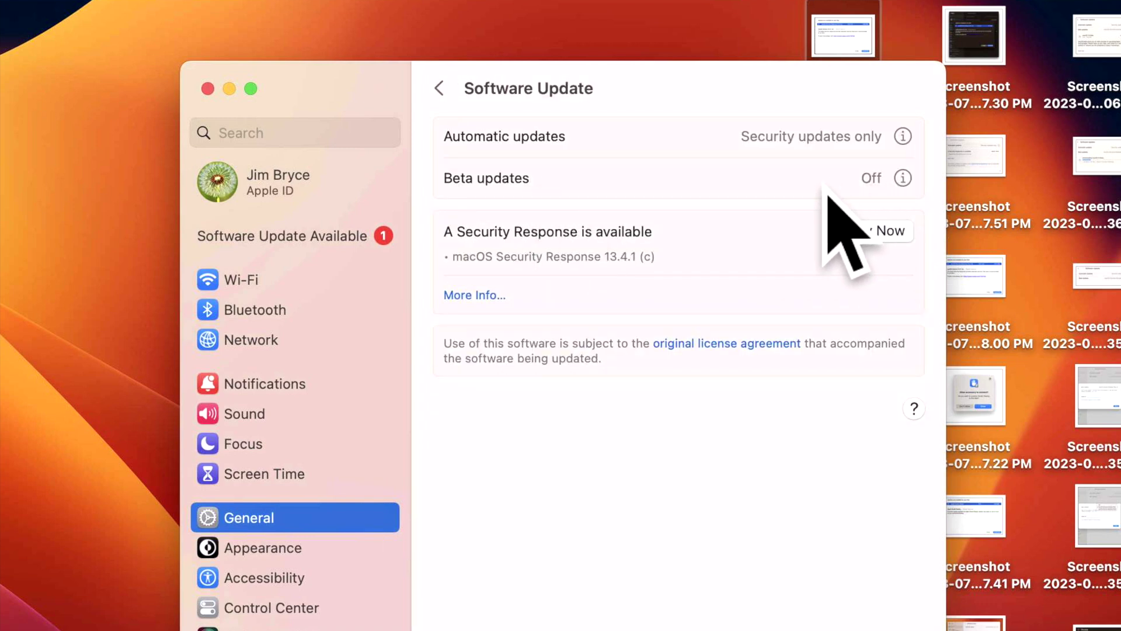
Set Beta Updates to macOS Sonoma Public Beta and accept the change.
left_click(903, 178)
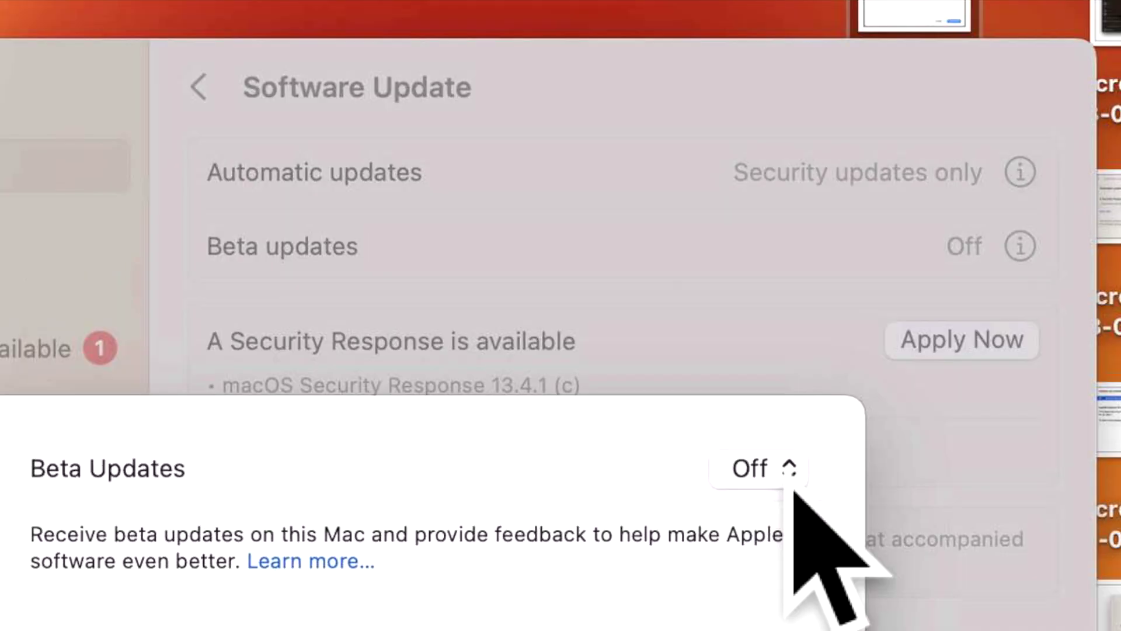
left_click(793, 491)
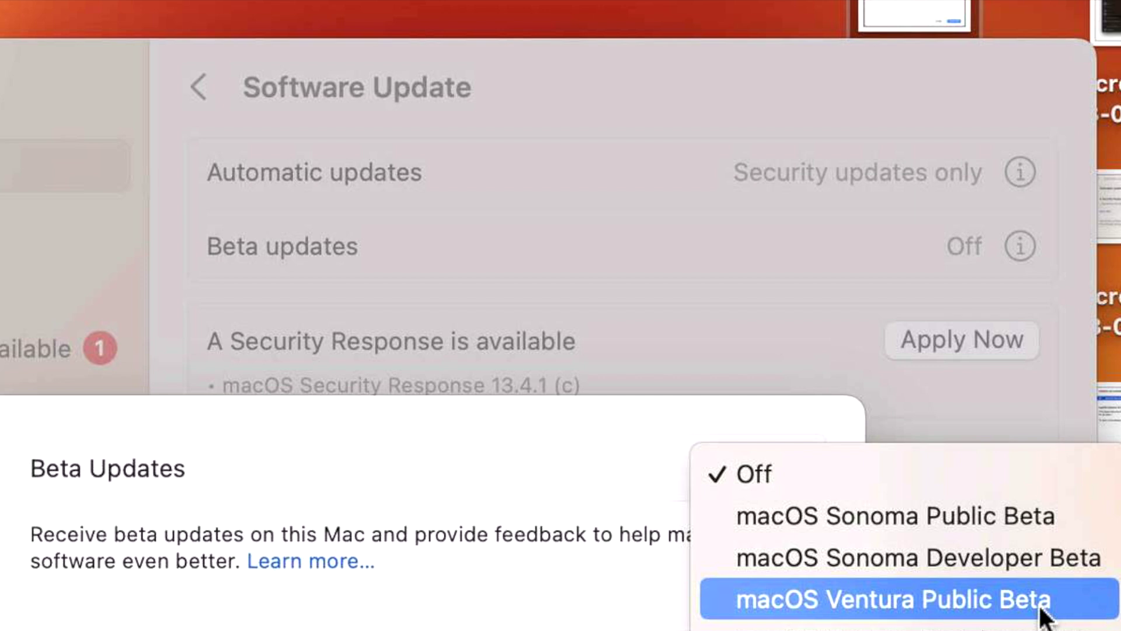
left_click(1057, 514)
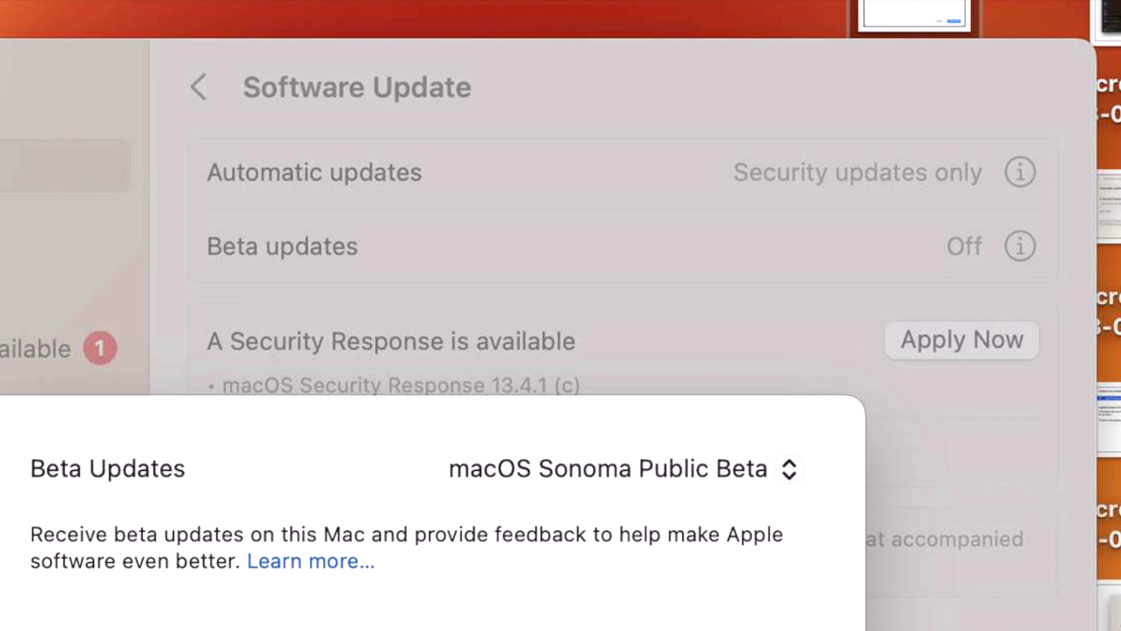
left_click(641, 621)
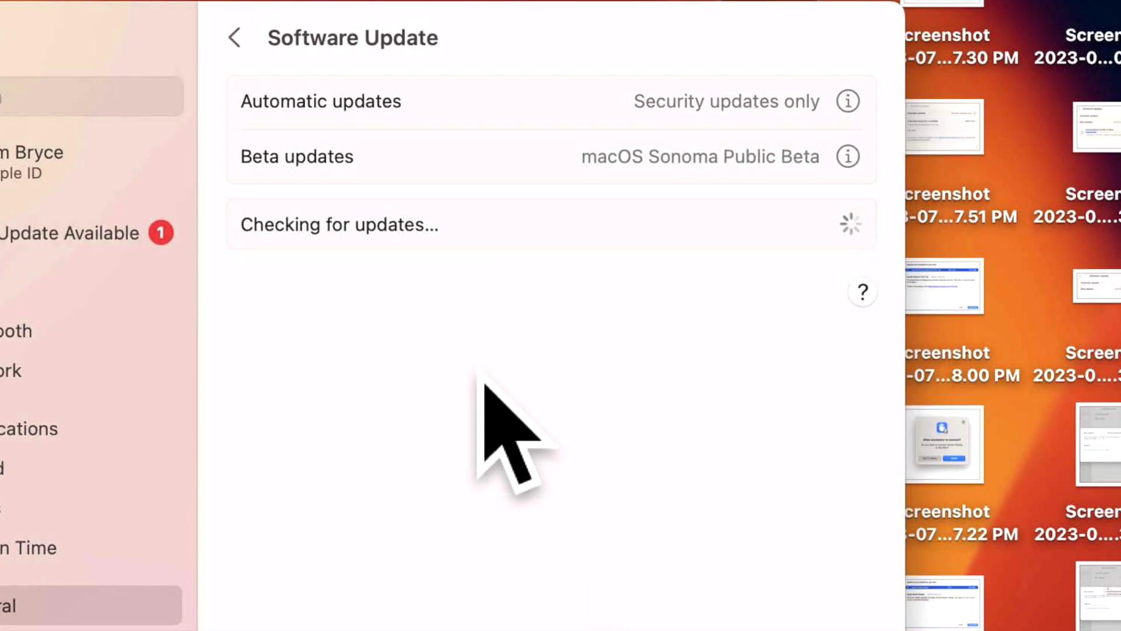
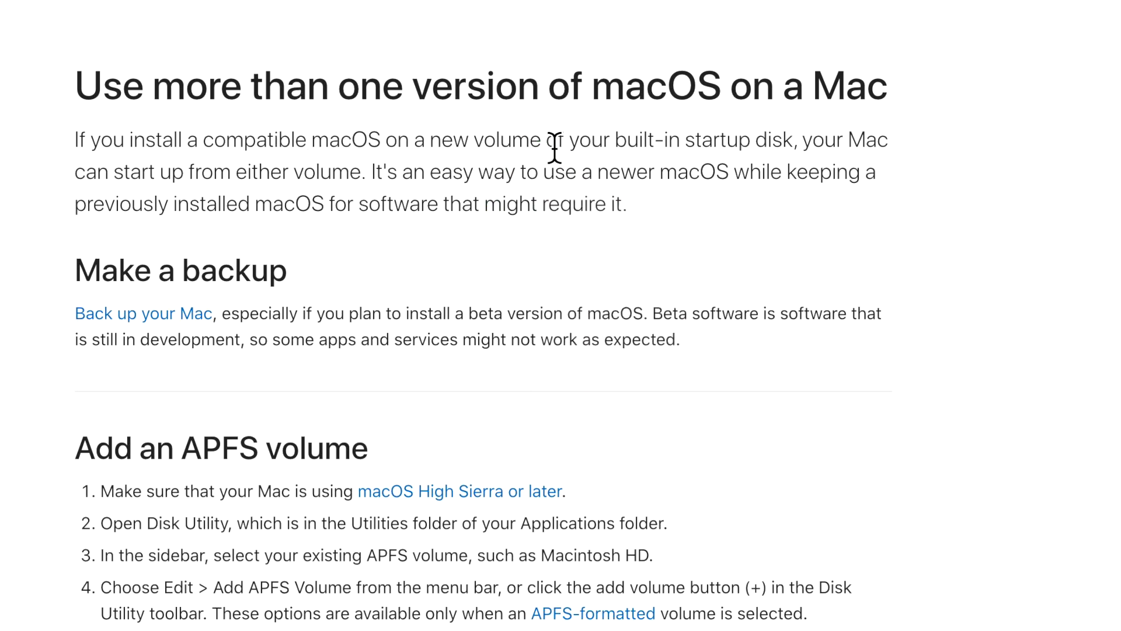
Read Apple's support article in the browser on adding an APFS volume and installing a compatible macOS on it.
scroll(555, 147, "down", 10)
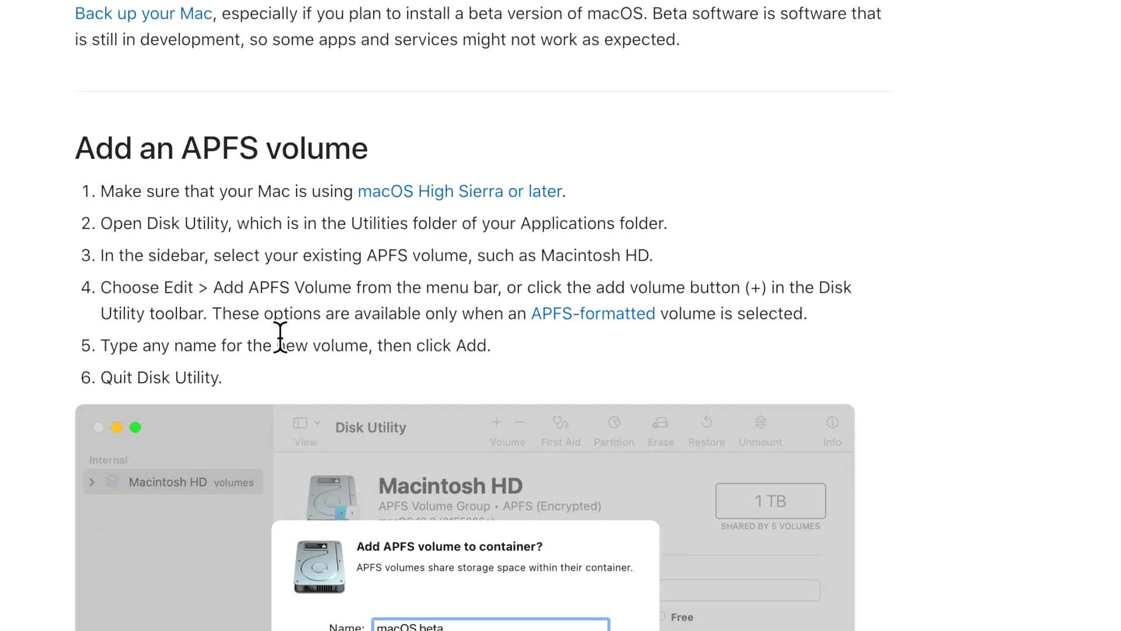
scroll(287, 339, "down", 10)
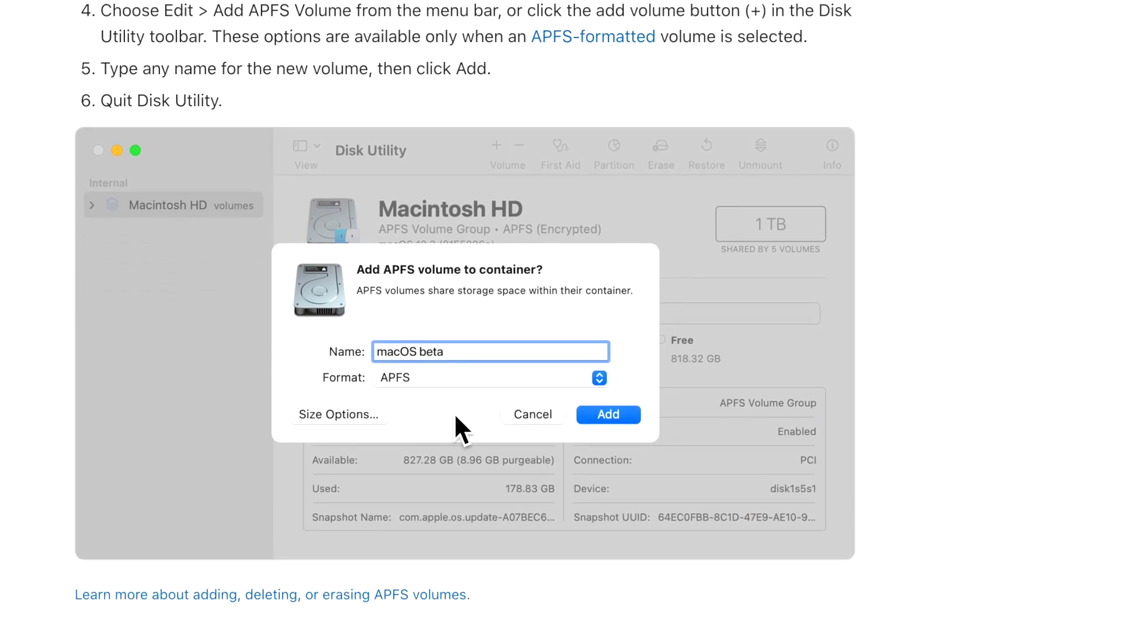
scroll(454, 413, "down", 12)
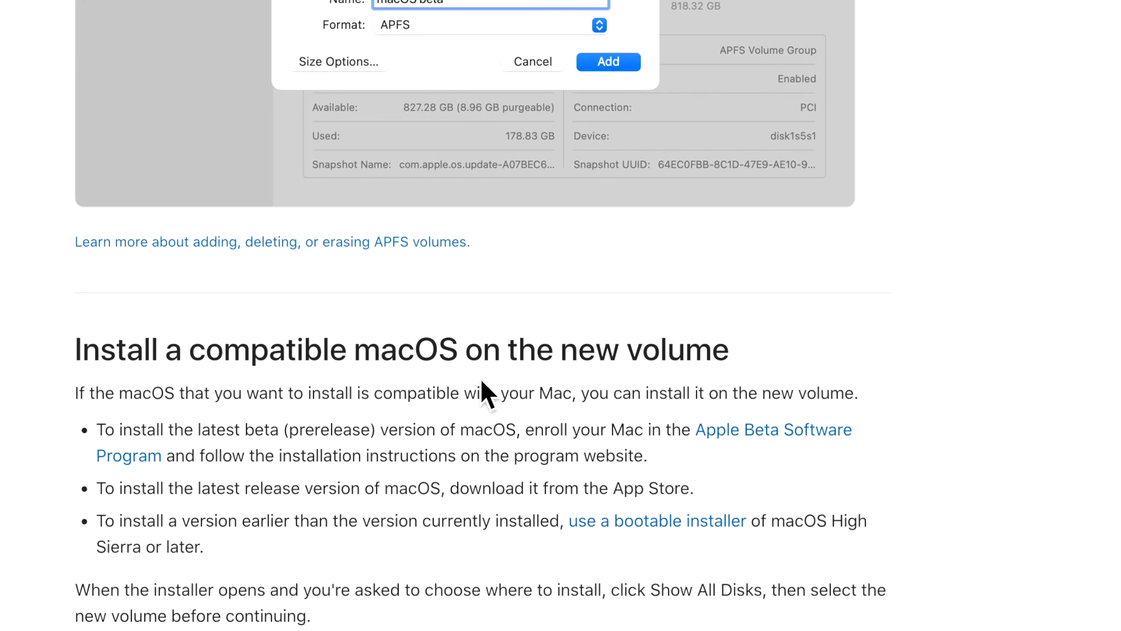
scroll(483, 383, "down", 15)
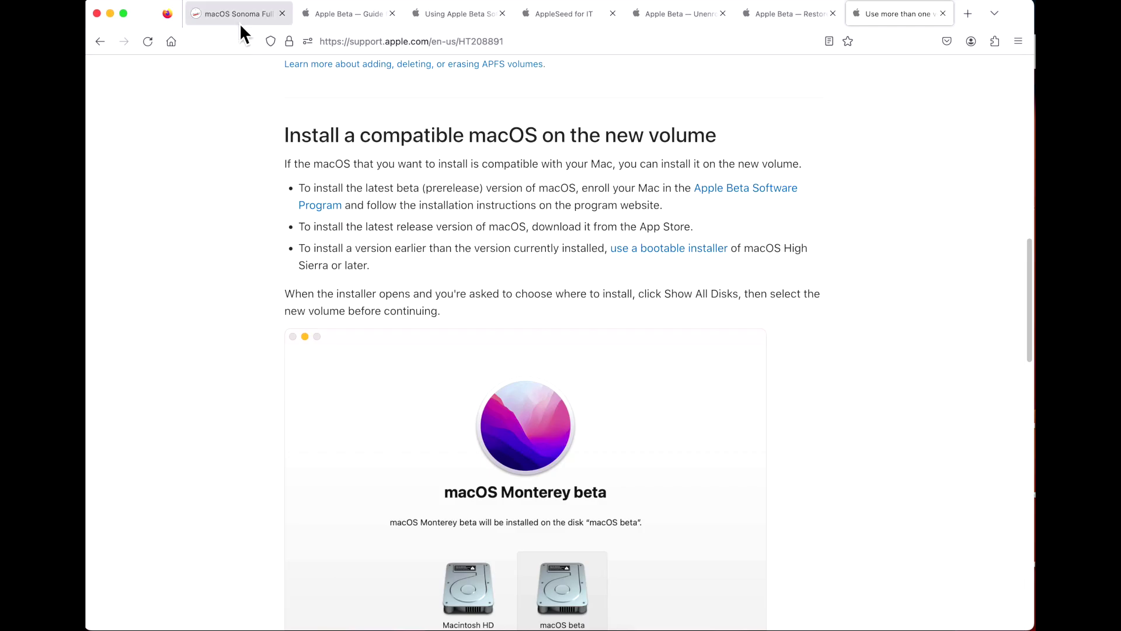
Find the macOS Sonoma Beta Full Installer table on the macOS Sonoma Full Installer Database page.
left_click(240, 20)
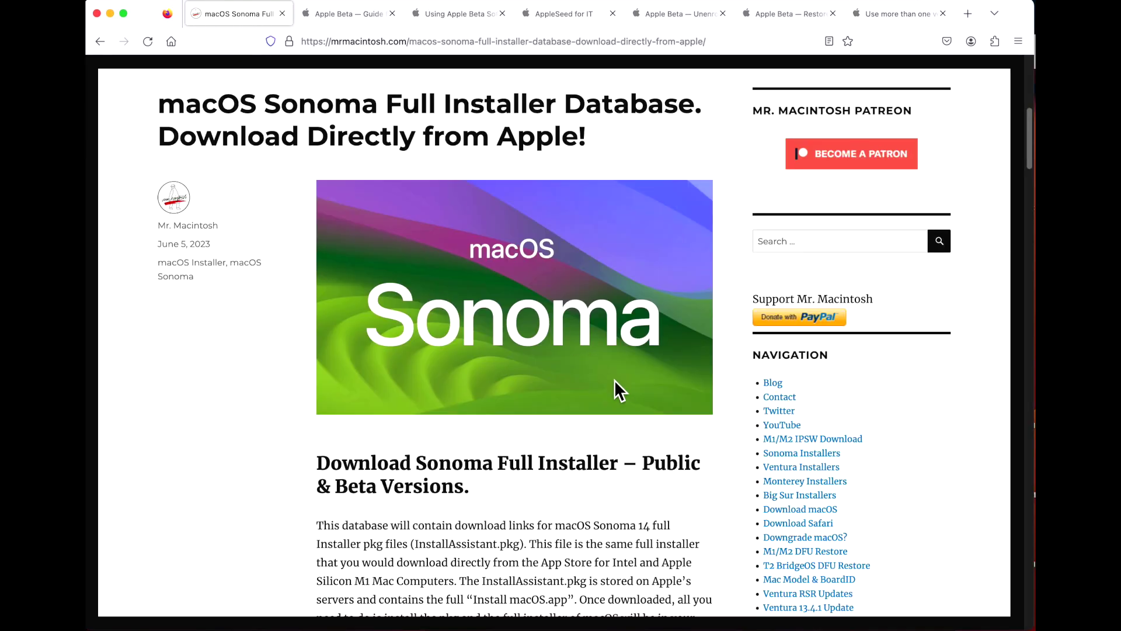
scroll(615, 381, "down", 14)
scroll(615, 380, "down", 14)
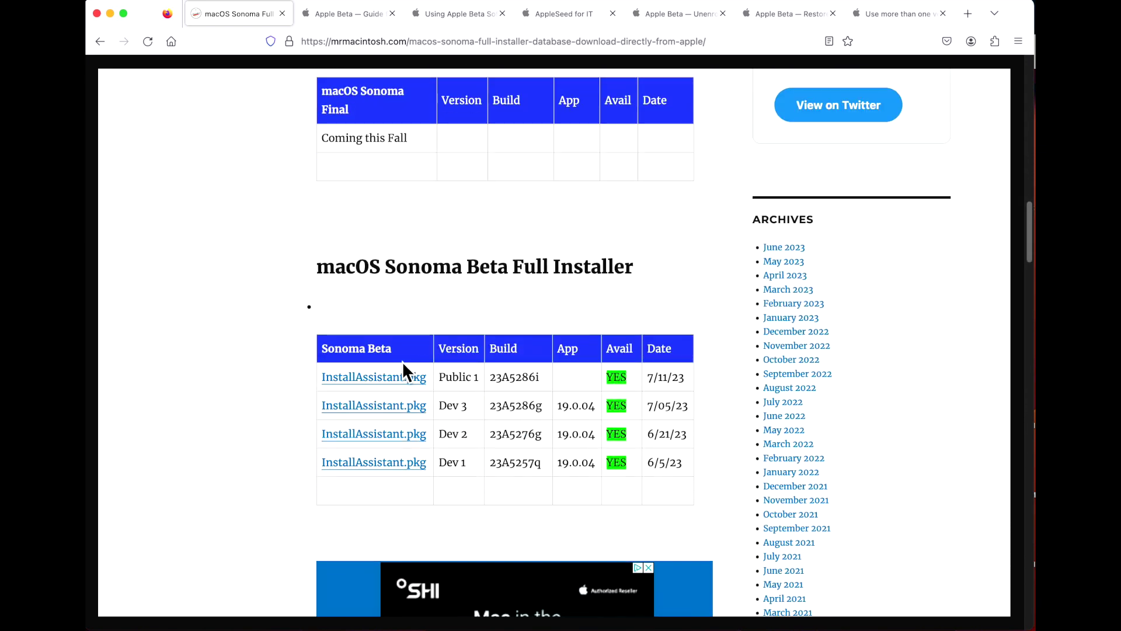
Review the InstallAssistant.pkg downloads for Public 1 and the developer betas in the Sonoma Beta table.
left_click(371, 379)
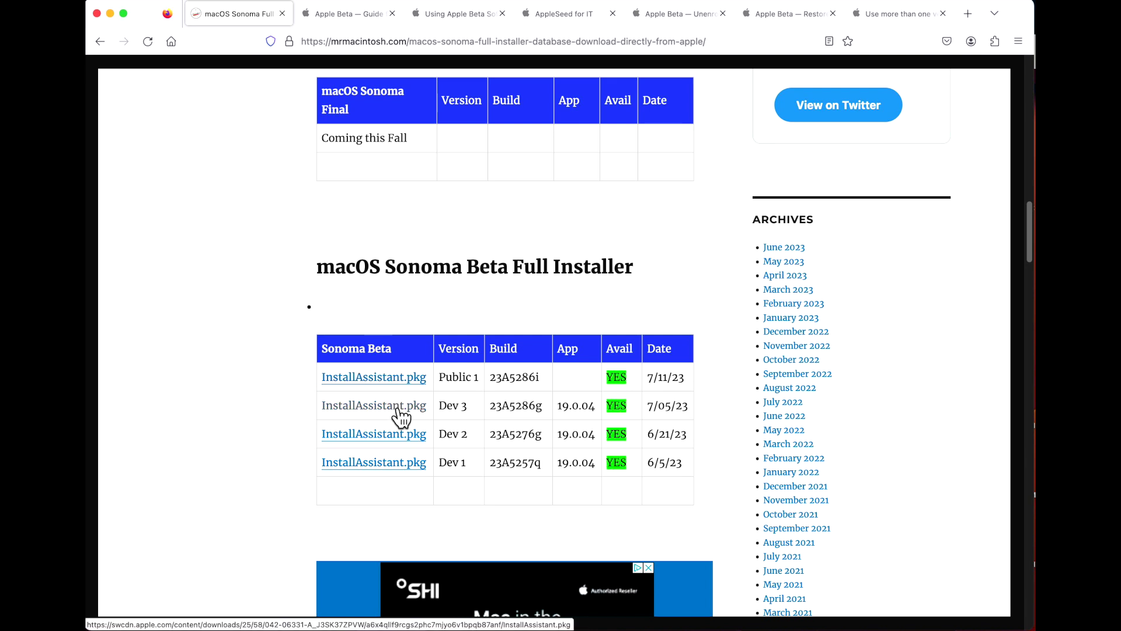
scroll(401, 416, "up", 2)
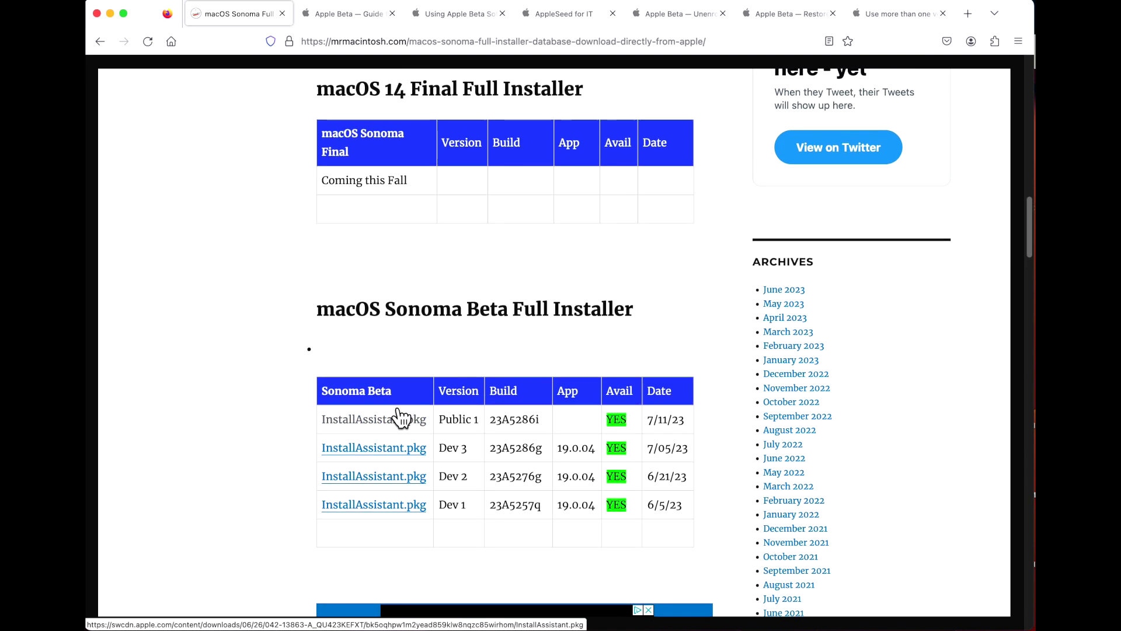
scroll(394, 409, "up", 1)
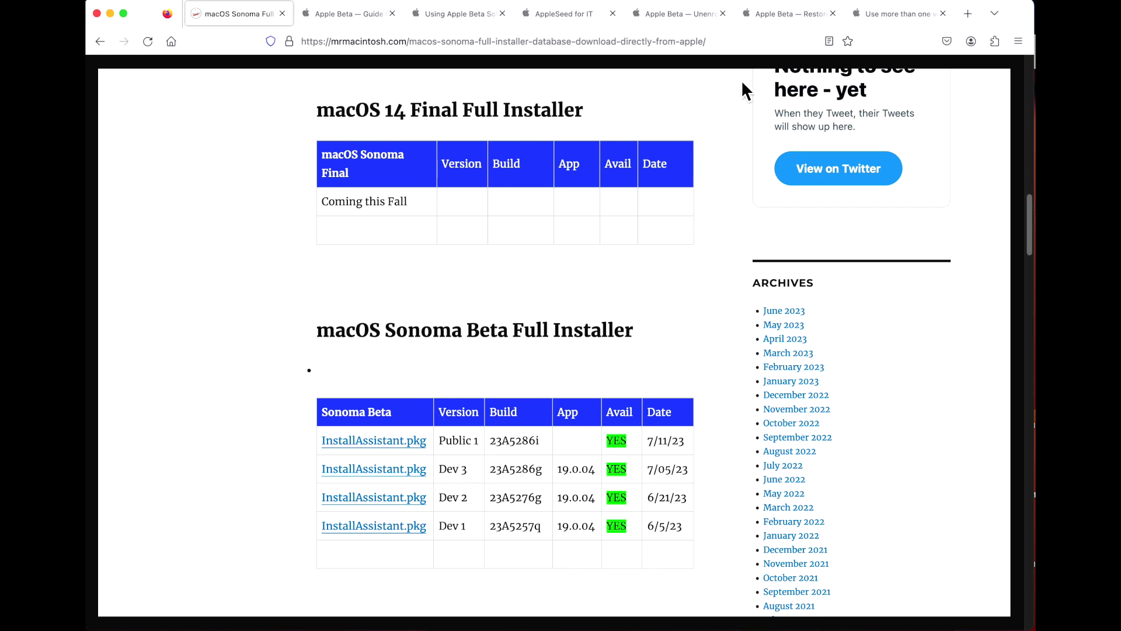
Return to Apple's article on using more than one macOS version and review its backup and Add an APFS volume sections.
left_click(882, 17)
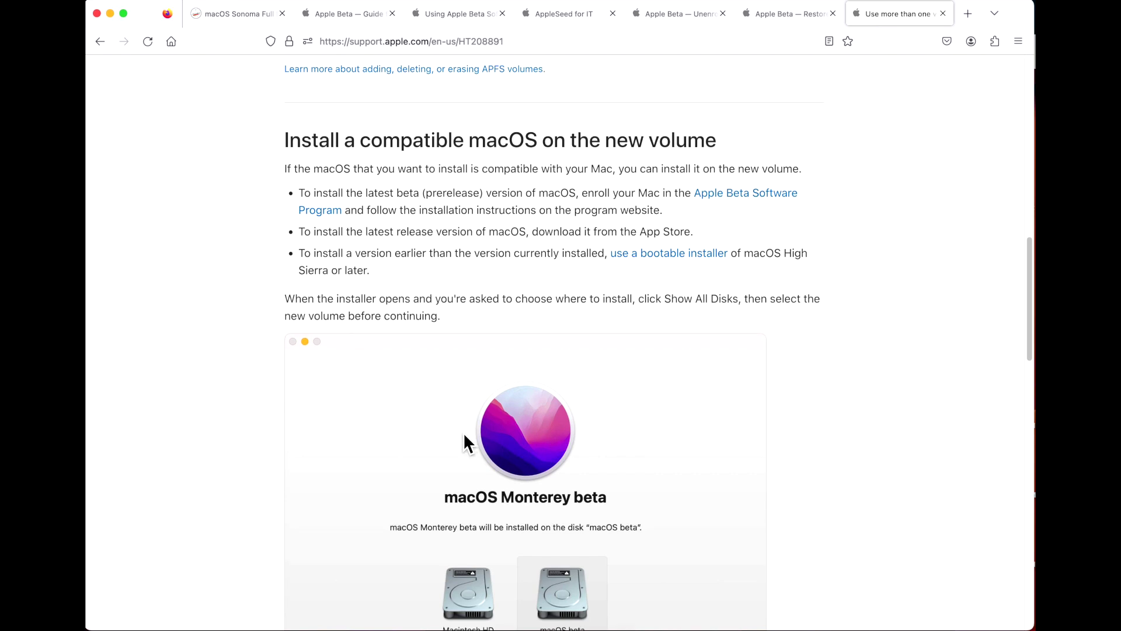
scroll(464, 432, "up", 10)
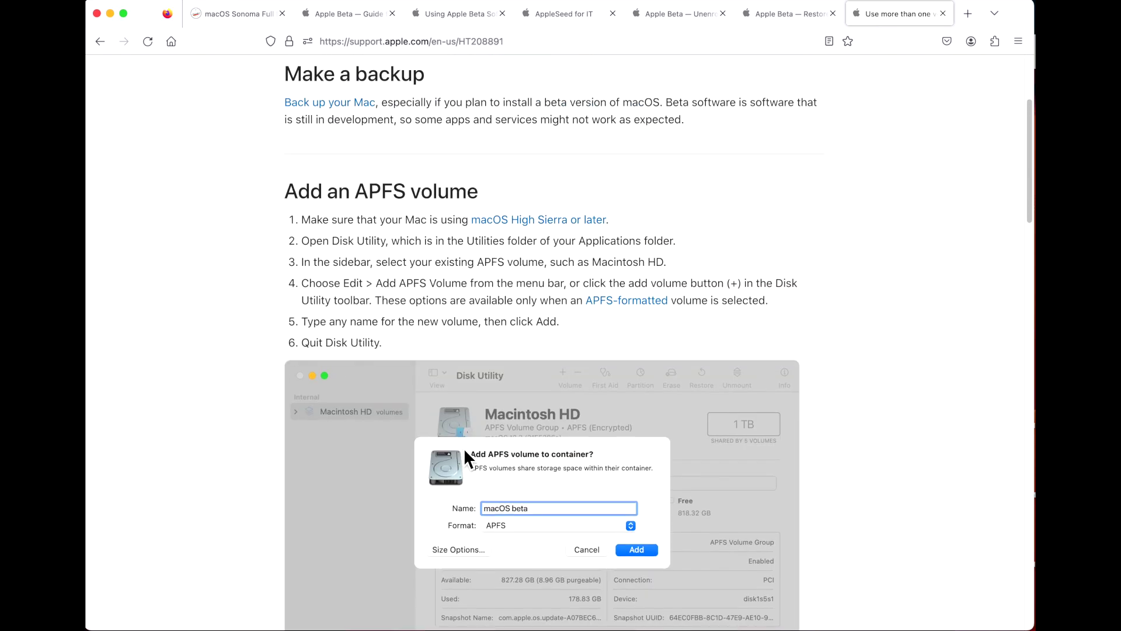
scroll(464, 448, "up", 4)
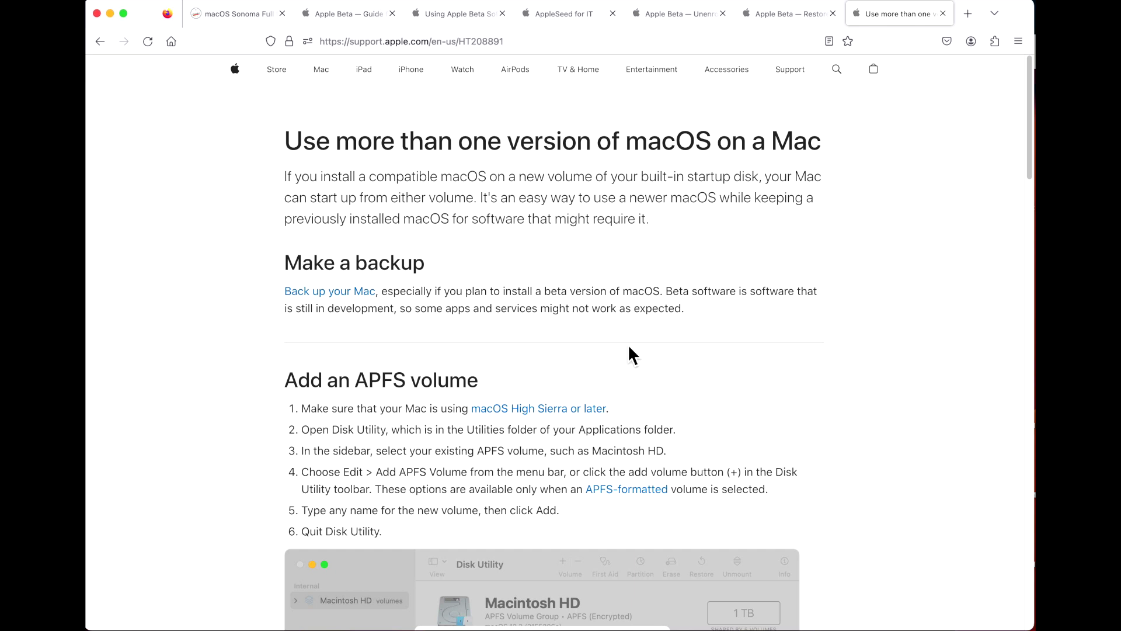
scroll(596, 397, "down", 1)
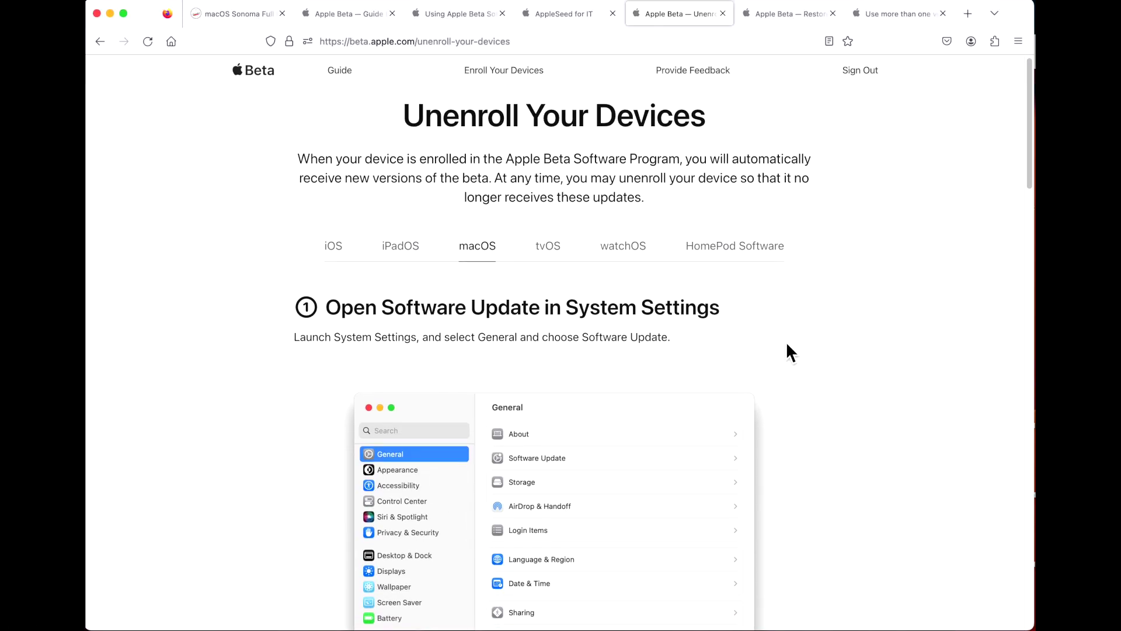
Read the macOS instructions for turning off beta updates on Apple's Unenroll Your Devices page.
scroll(788, 344, "down", 2)
scroll(785, 349, "down", 4)
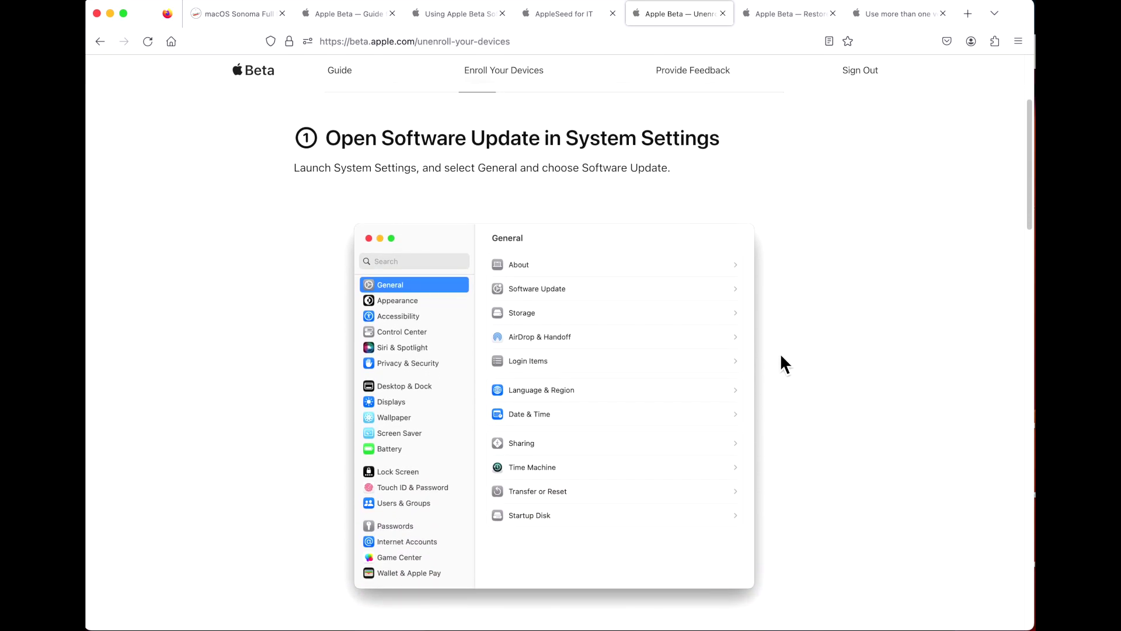
scroll(781, 356, "down", 10)
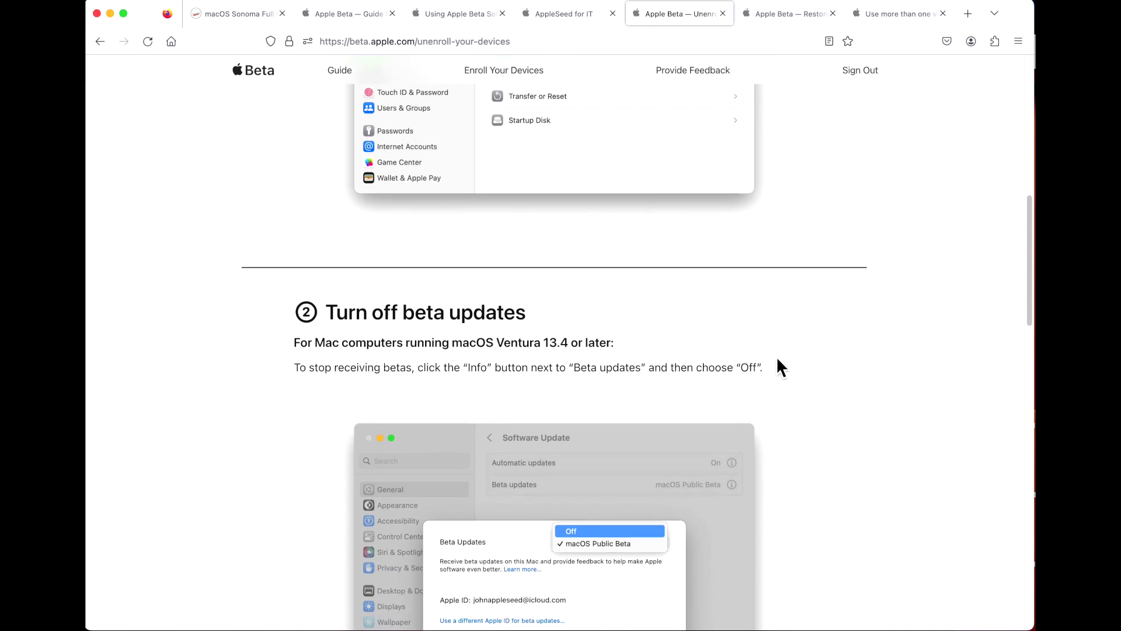
scroll(778, 359, "down", 5)
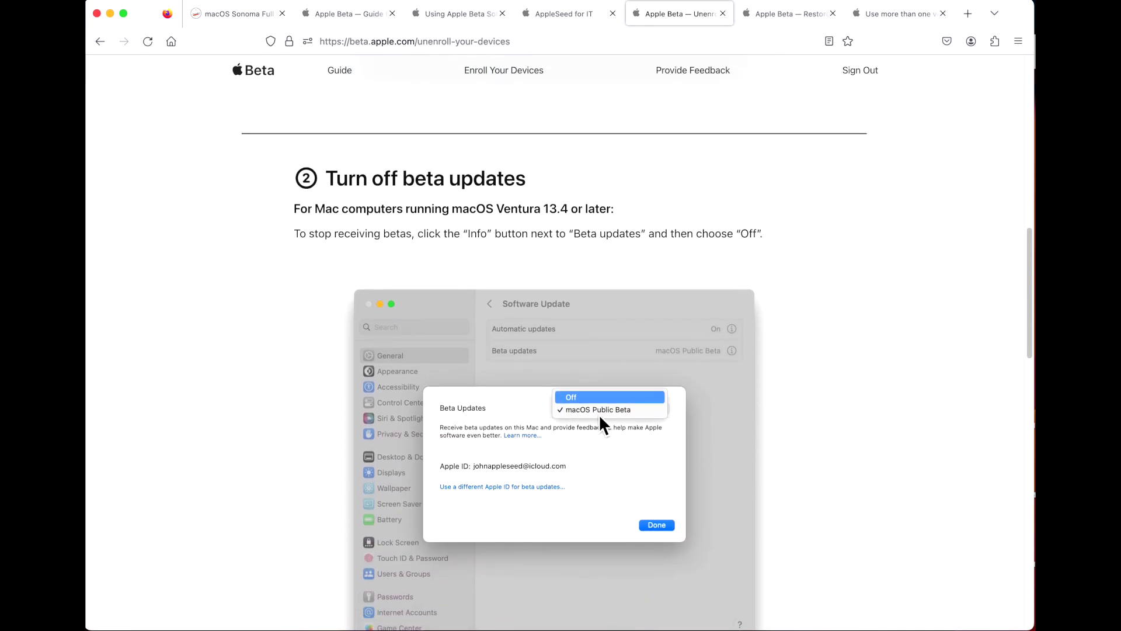
scroll(600, 418, "down", 2)
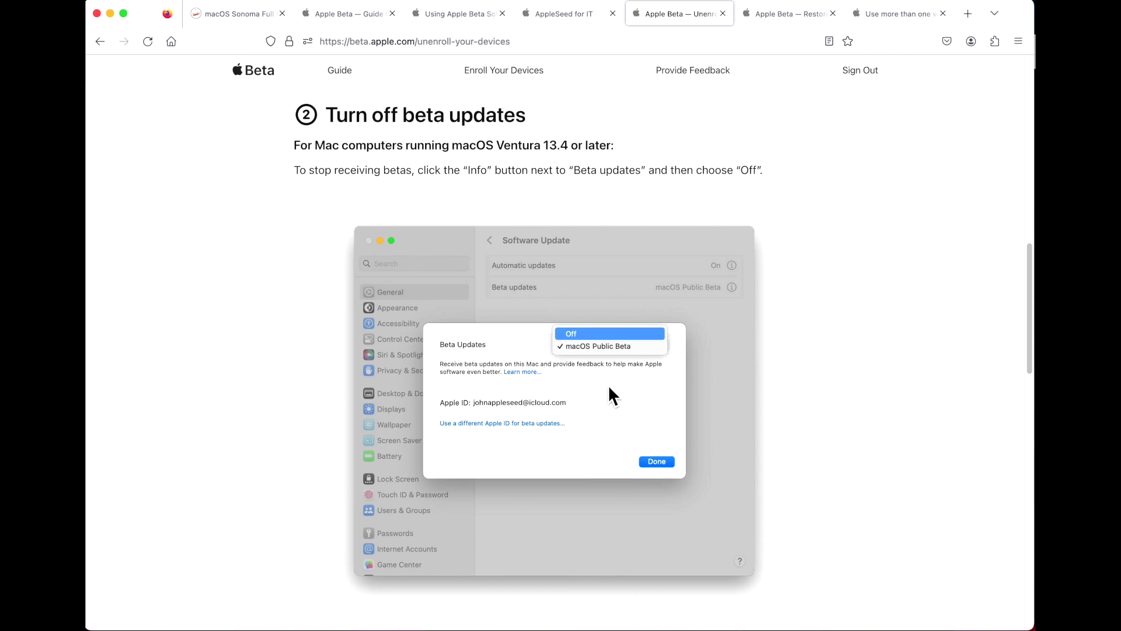
scroll(610, 392, "down", 5)
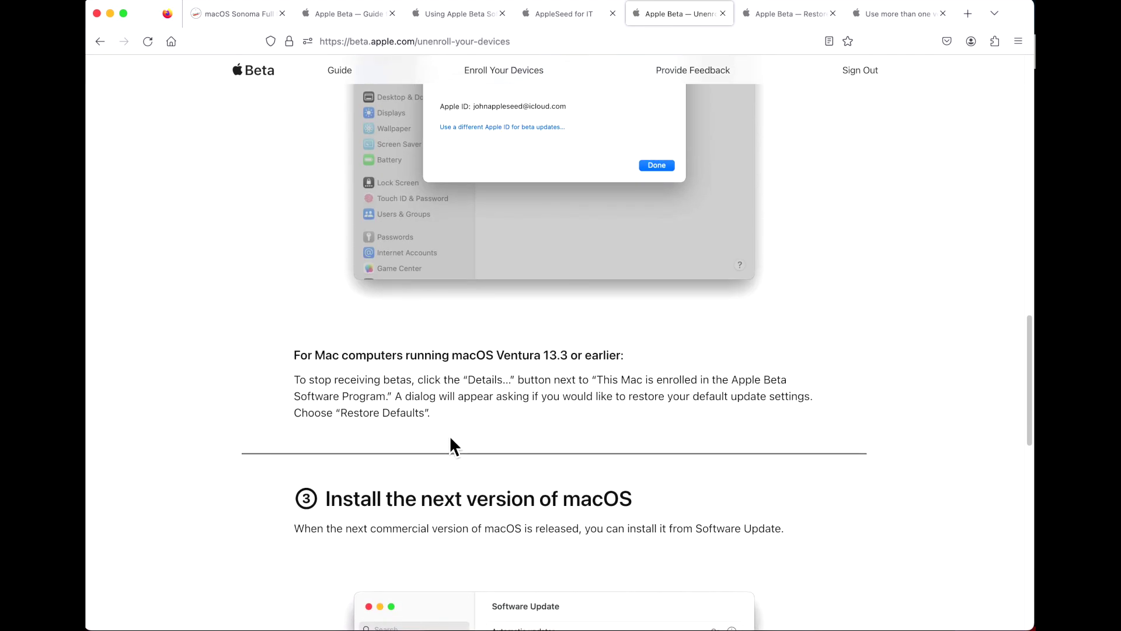
Highlight the sentence under "Install the next version of macOS" and read on to the sections on restoring macOS and leaving the program.
scroll(464, 421, "down", 2)
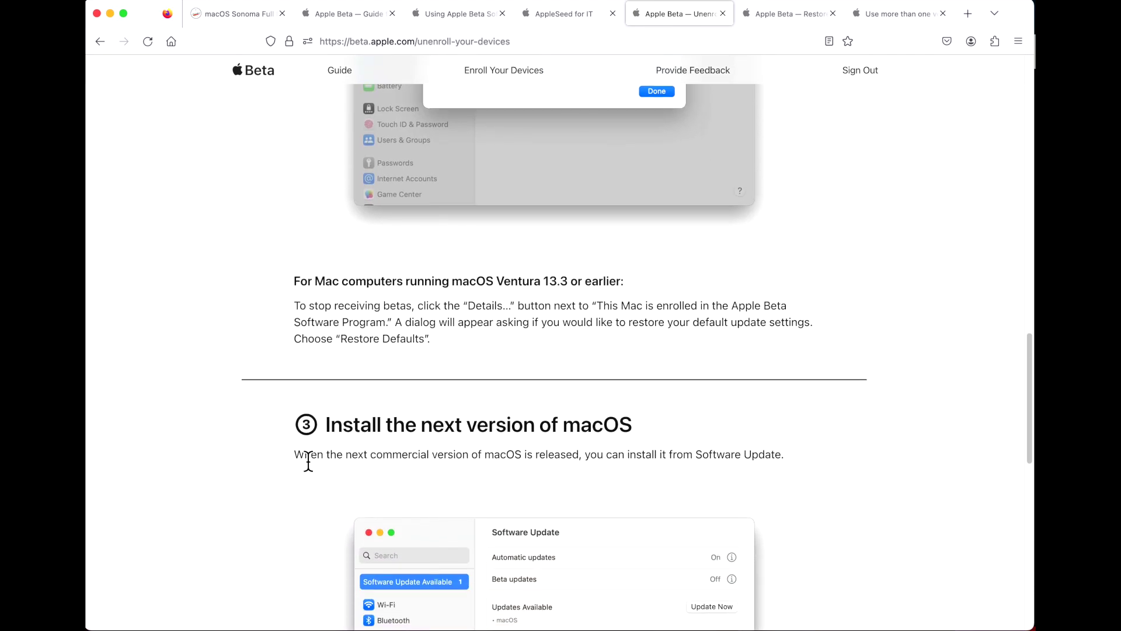
left_click(295, 454)
left_click(821, 470, "shift")
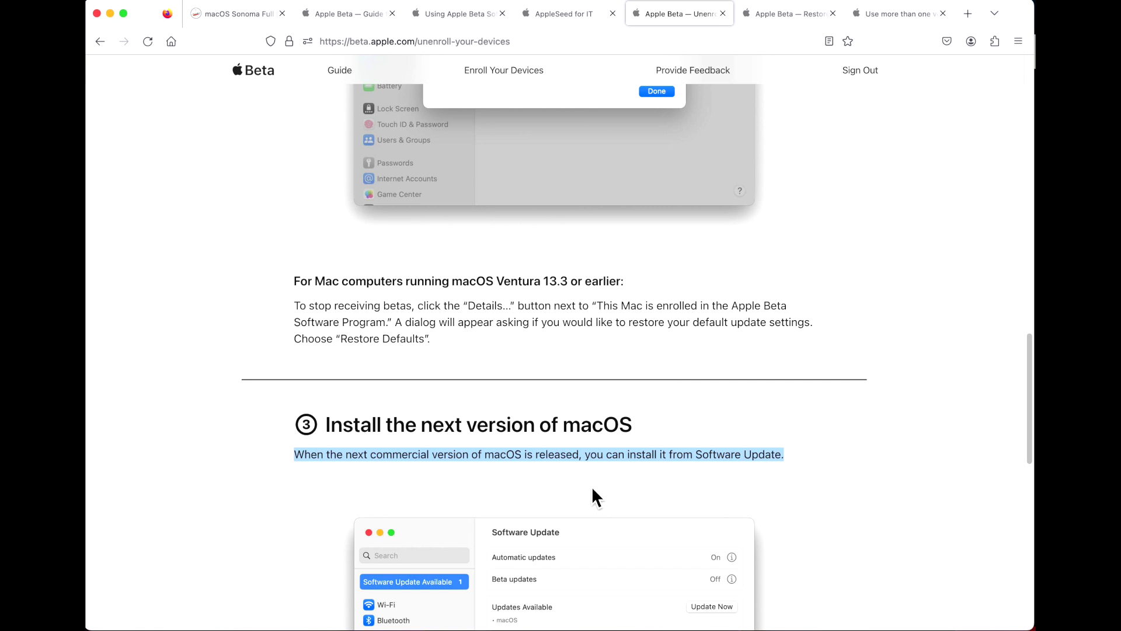
scroll(577, 496, "up", 3)
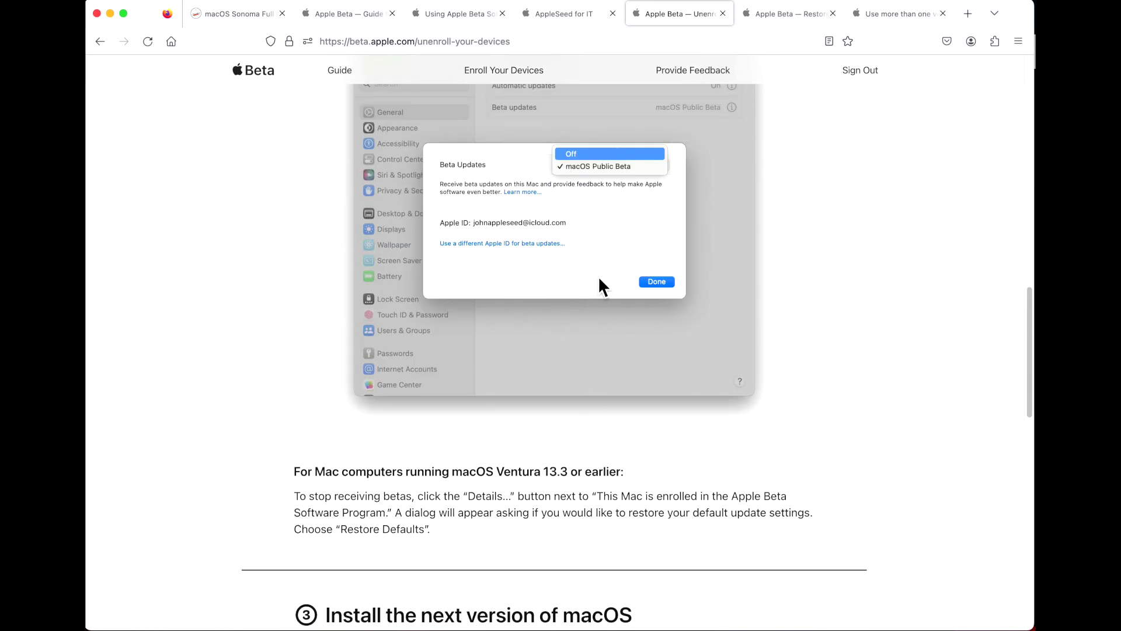
scroll(586, 279, "down", 3)
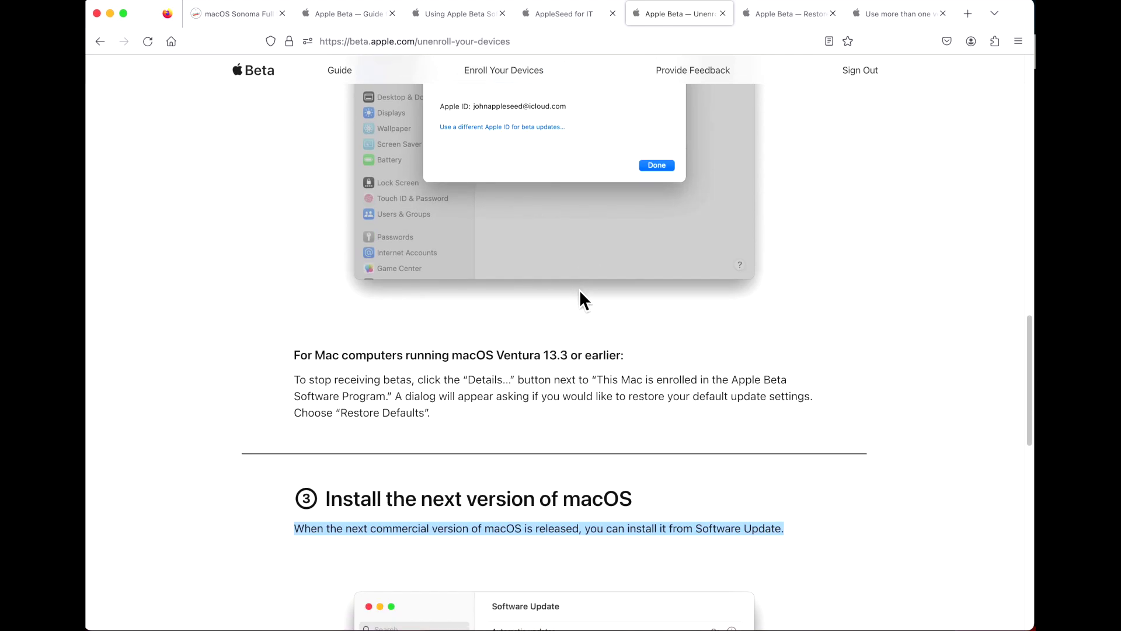
scroll(581, 295, "down", 7)
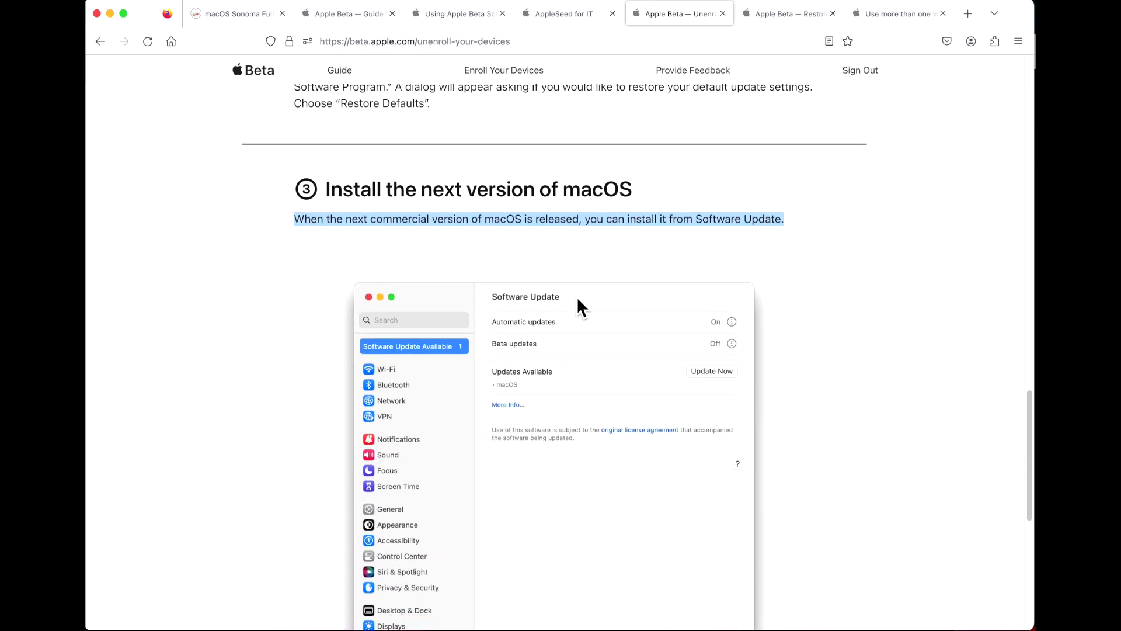
scroll(580, 310, "down", 5)
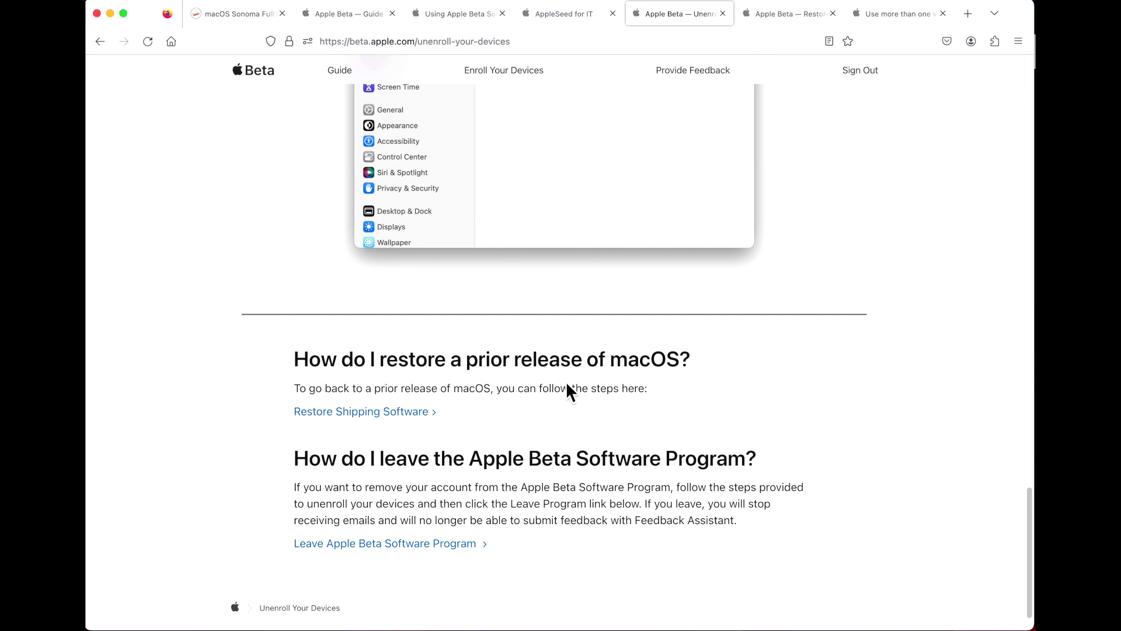
Check the Mac with Apple silicon instructions on Apple's restore page, and go back to the Apple Beta Software Program page.
key("super+9")
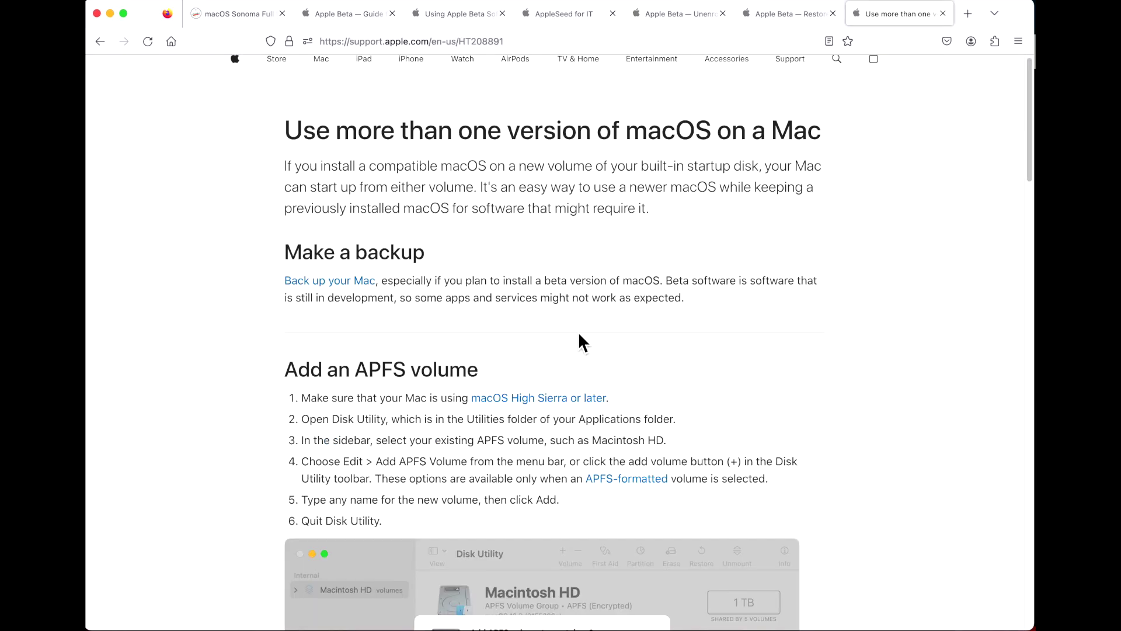
left_click(782, 14)
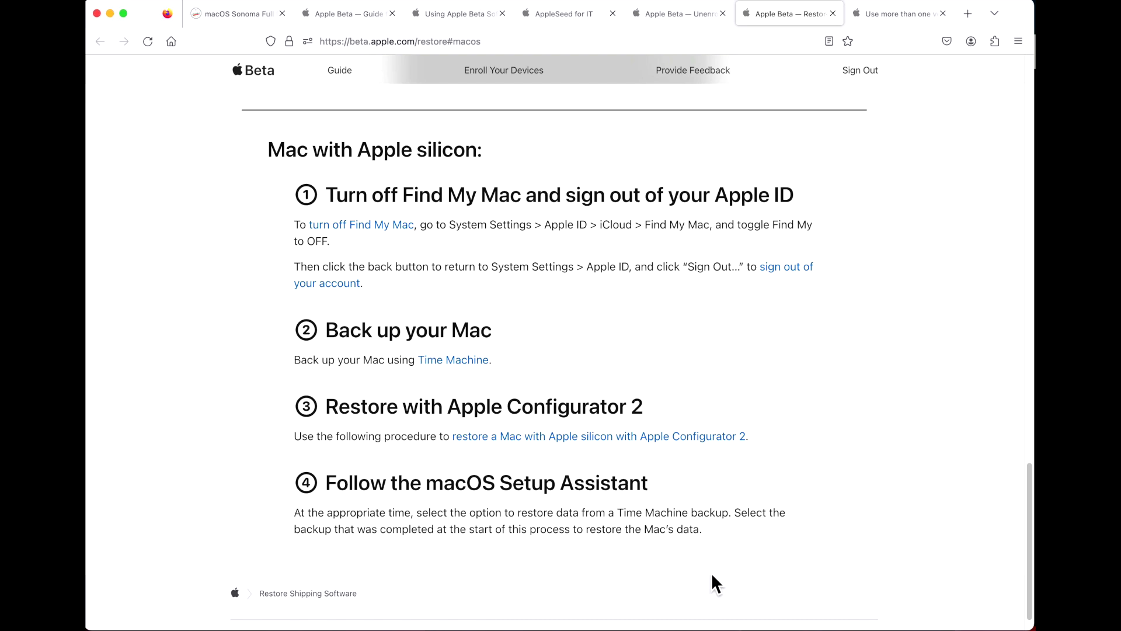
key("ctrl+shift+Tab")
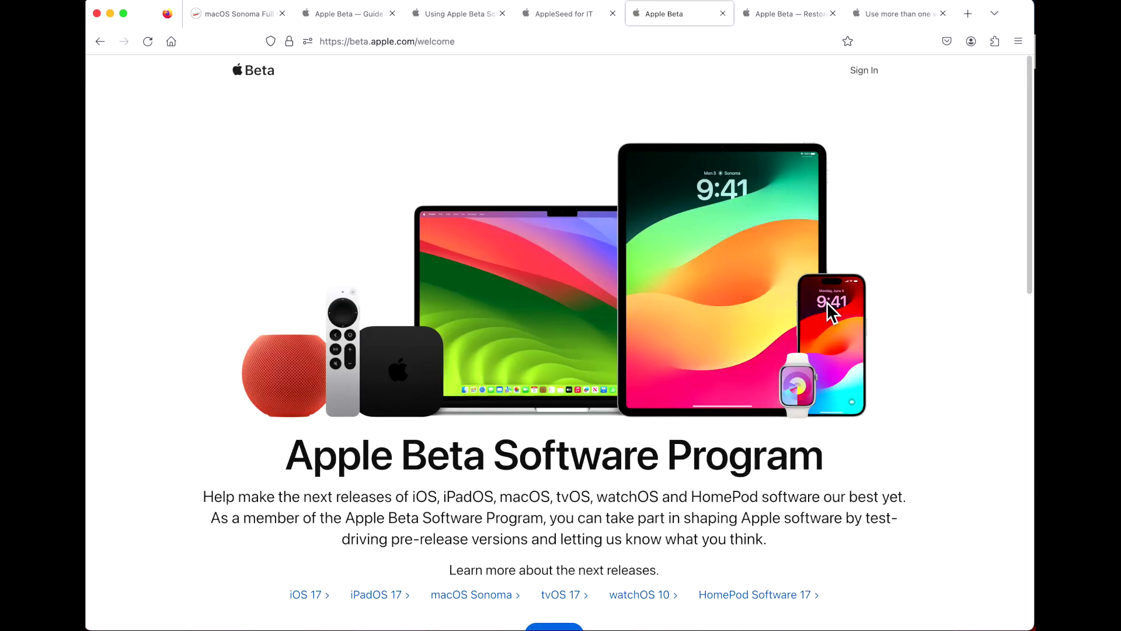